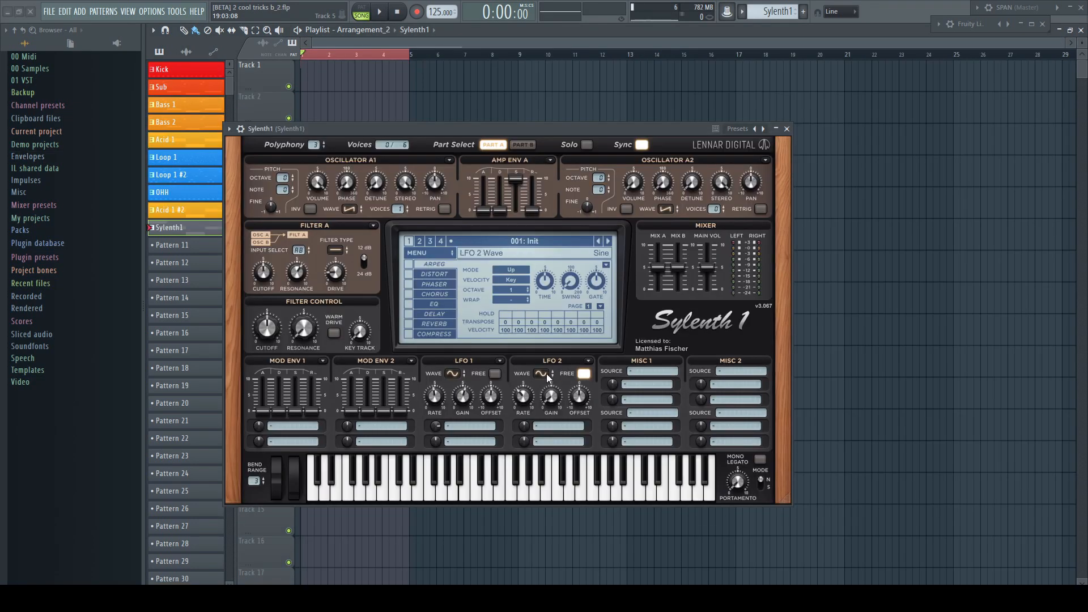
# Set LFO 2's wave to Random and its gain to 0.152, and audition the loop.
pyautogui.click(543, 374)
pyautogui.click(573, 487)
pyautogui.moveTo(552, 402); pyautogui.dragTo(551, 396)
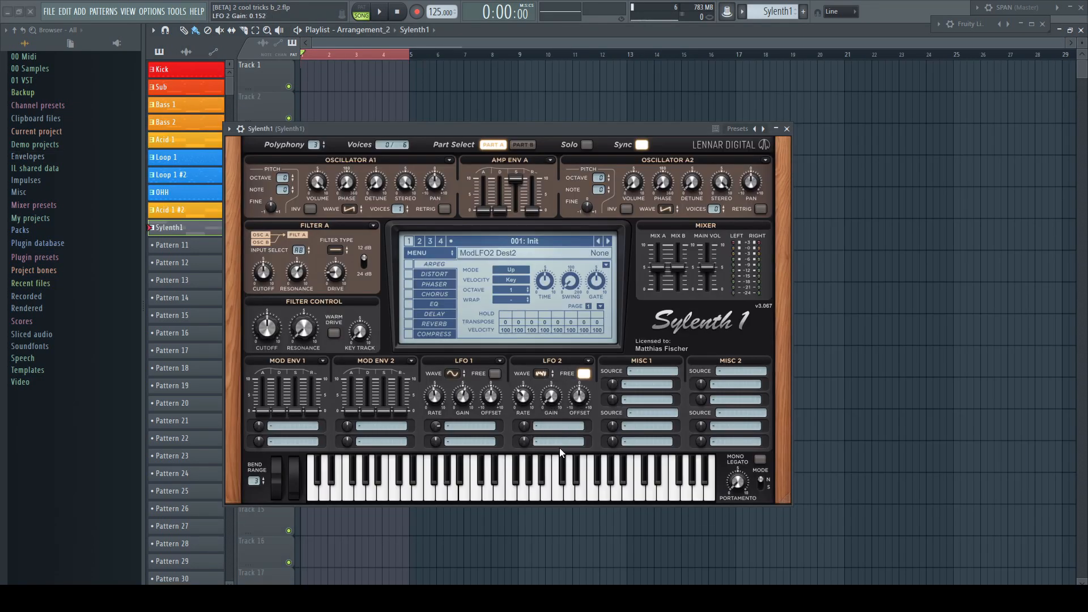
pyautogui.press('space')
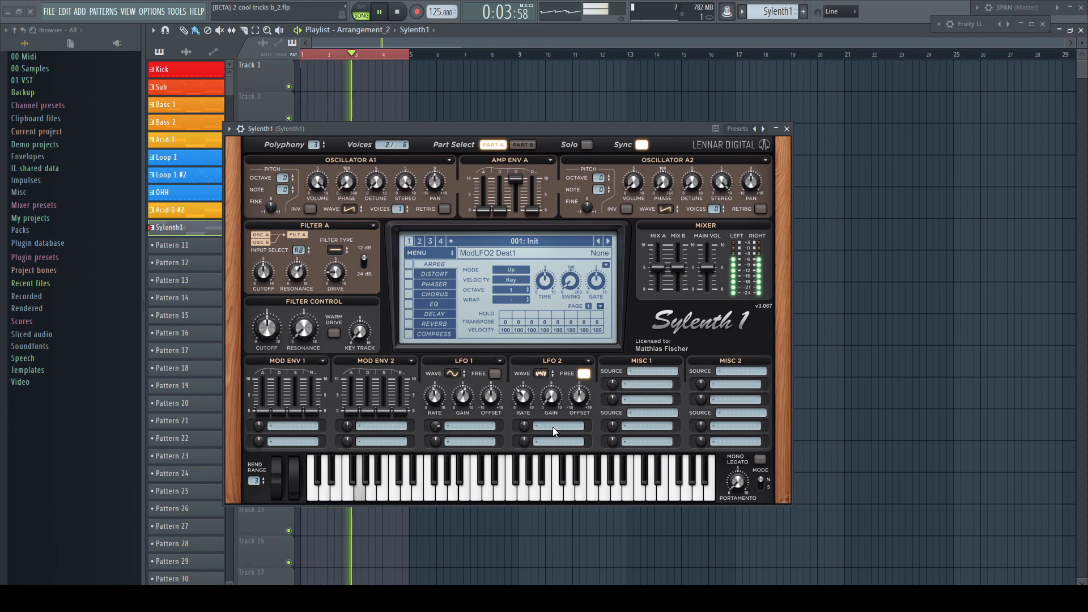
pyautogui.press('space')
# Assign LFO 2's two modulation destinations to Pitch A and Pitch B.
pyautogui.click(552, 427)
pyautogui.click(570, 489)
pyautogui.click(559, 441)
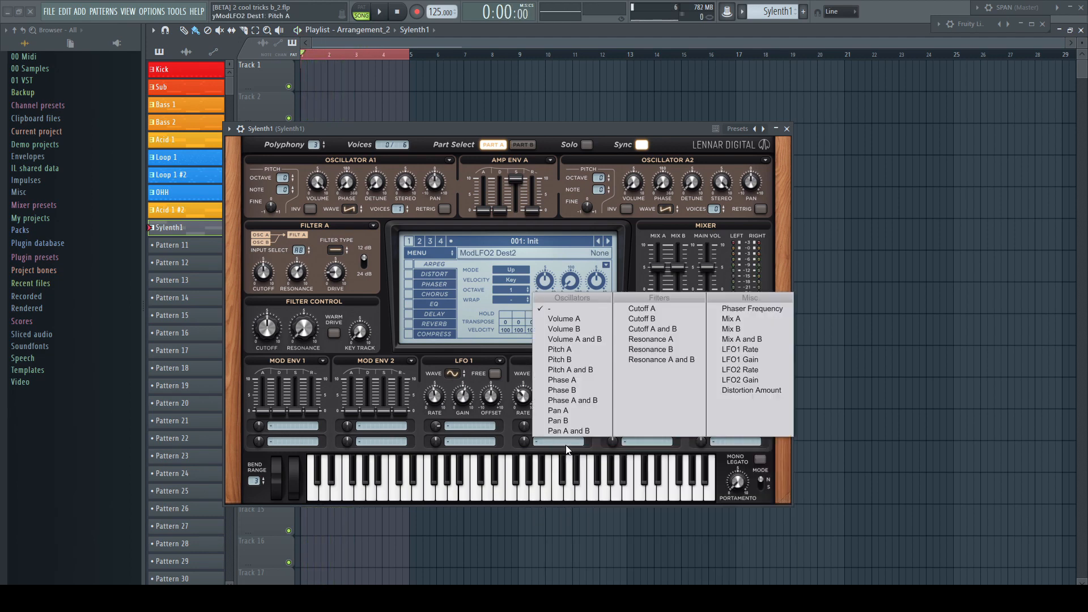
pyautogui.click(576, 360)
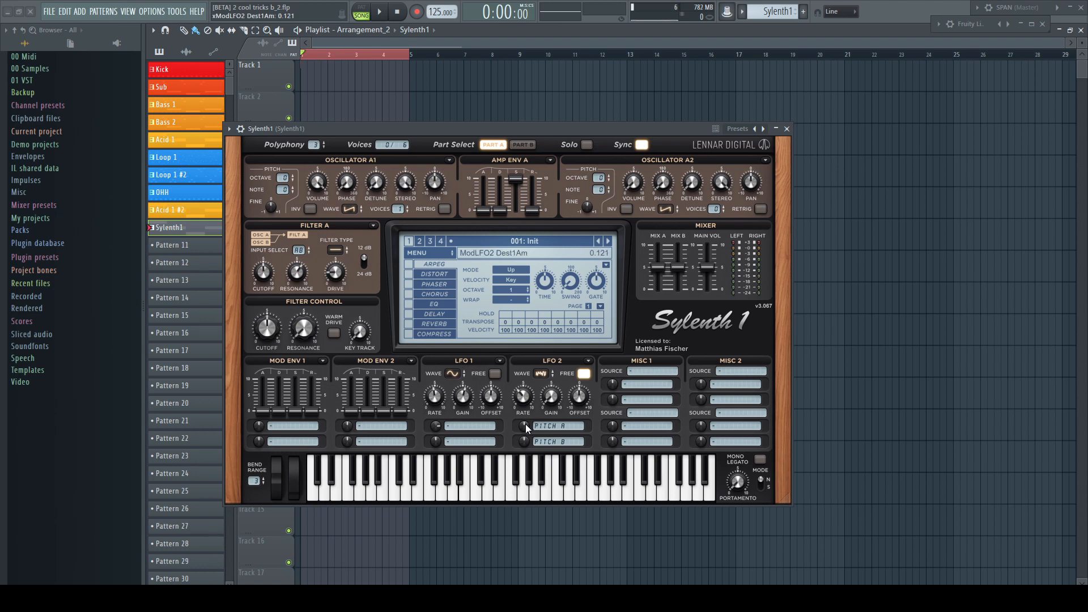
# Set LFO 2's rate to 0.768 Hz while the loop plays, and stop playback.
pyautogui.press('space')
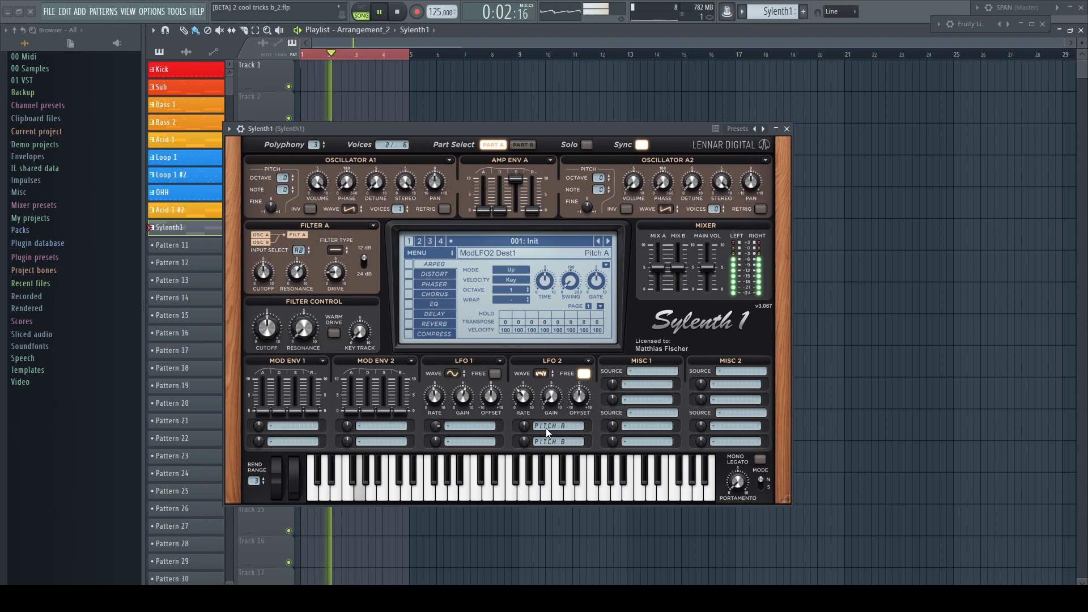
pyautogui.moveTo(543, 406)
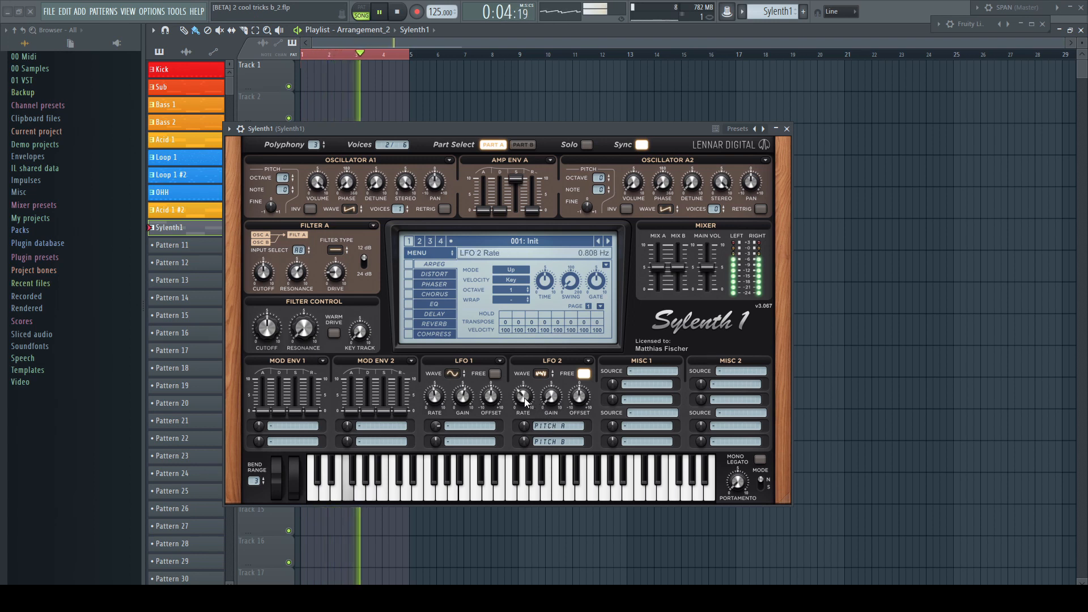
pyautogui.moveTo(522, 397); pyautogui.dragTo(528, 407)
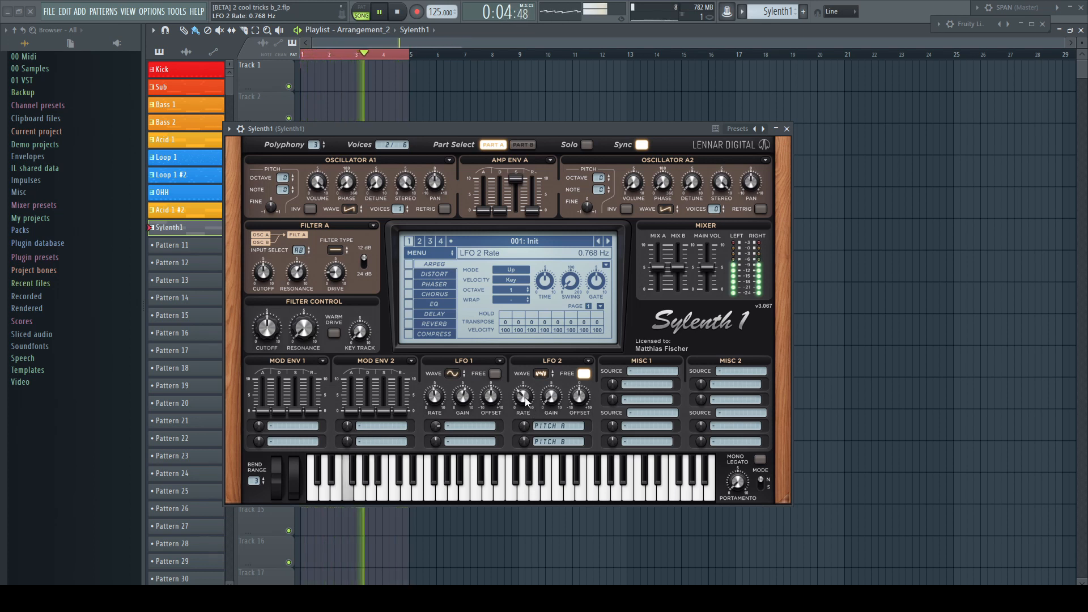
pyautogui.press('space')
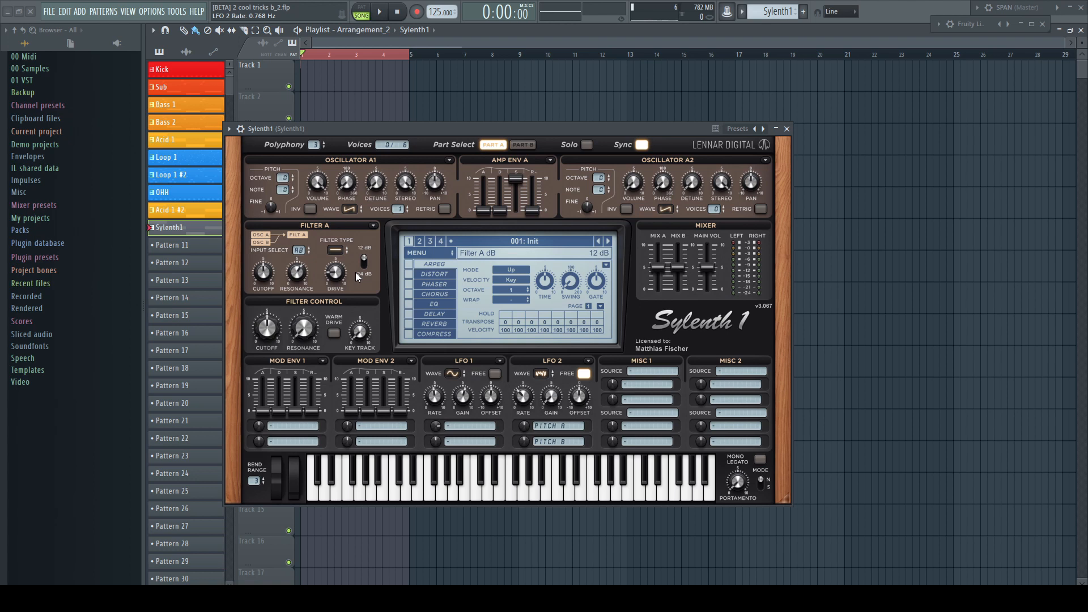
# Set Filter A's type to Bandpass and route LFO 1, with a Sample And Hold wave, to Cutoff A and B.
pyautogui.click(338, 250)
pyautogui.click(451, 374)
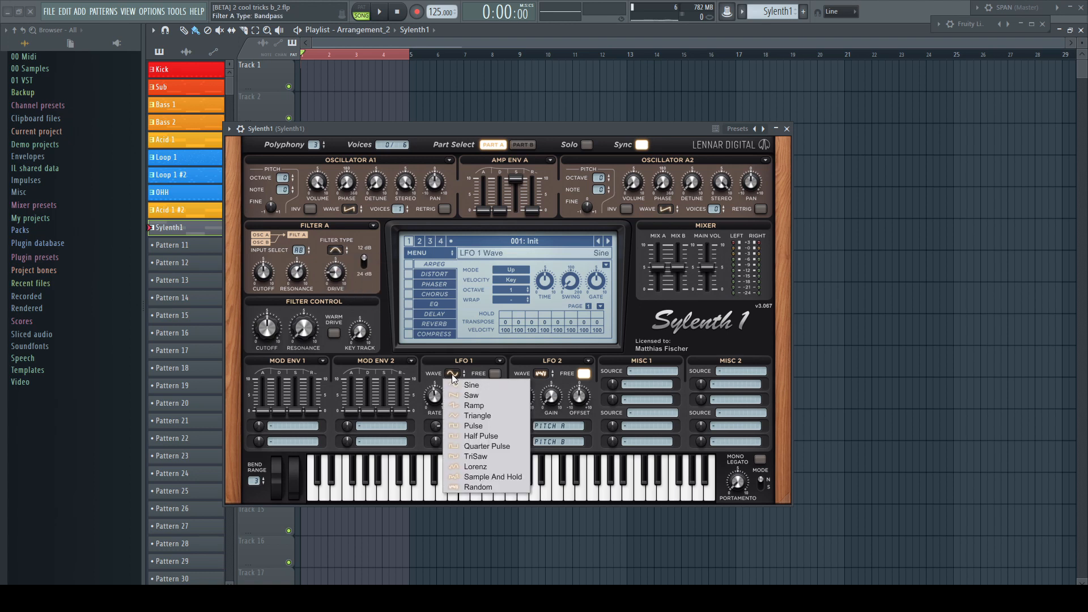
pyautogui.click(492, 476)
pyautogui.click(467, 425)
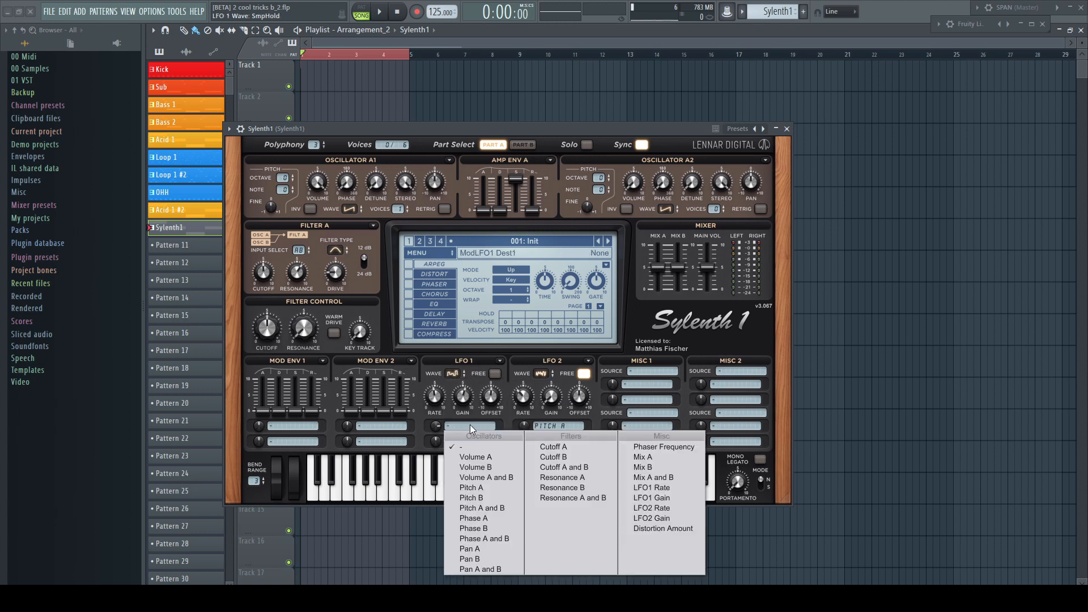
pyautogui.click(561, 468)
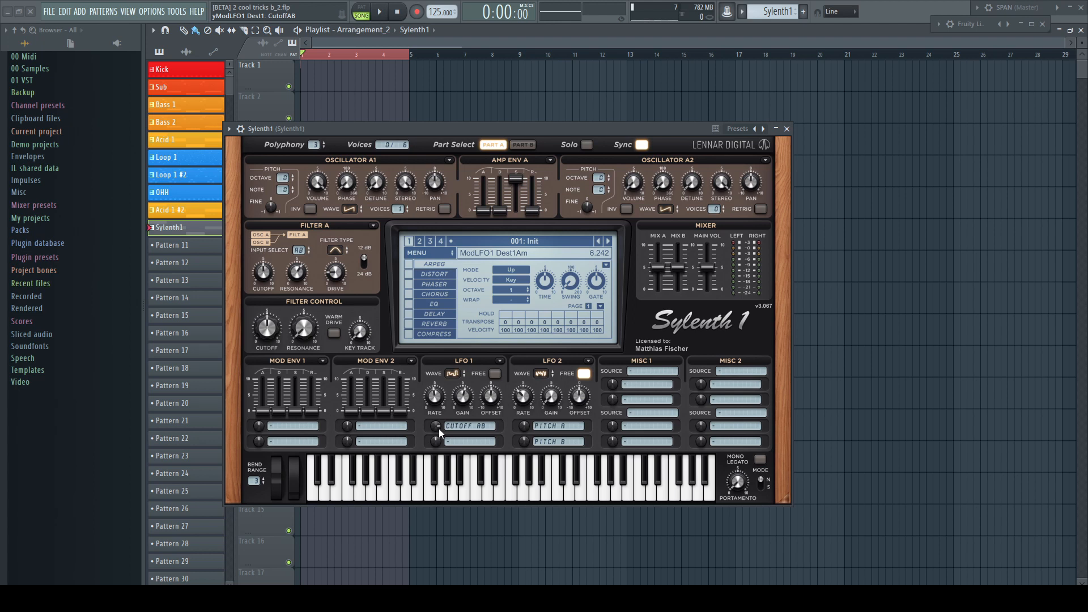
# Restart the loop several times to compare how the LFO-modulated sound differs on each playback.
pyautogui.press('space')
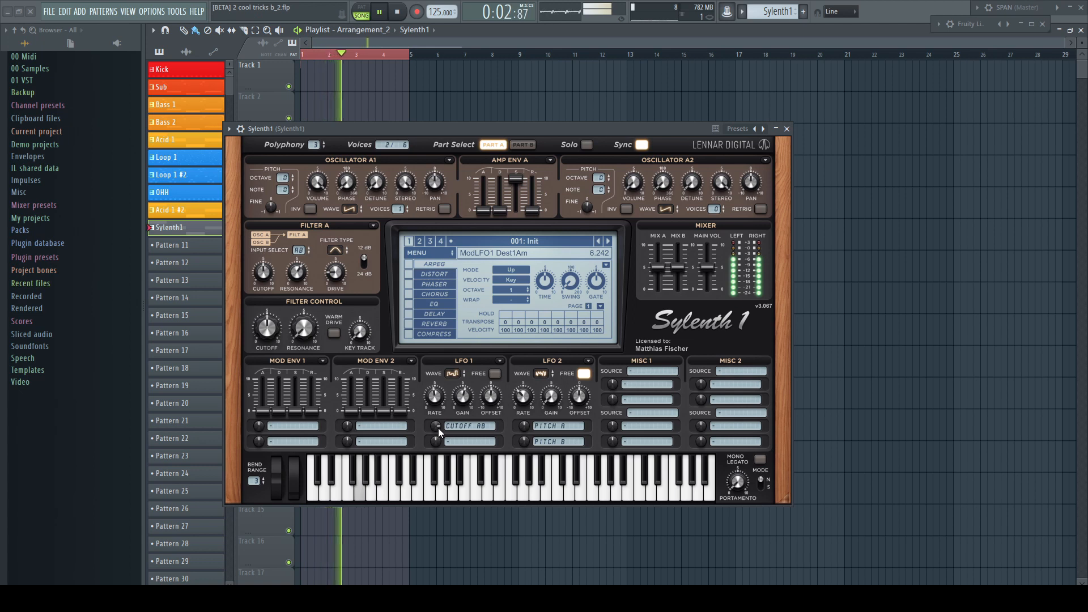
pyautogui.press('space')
pyautogui.press('space')
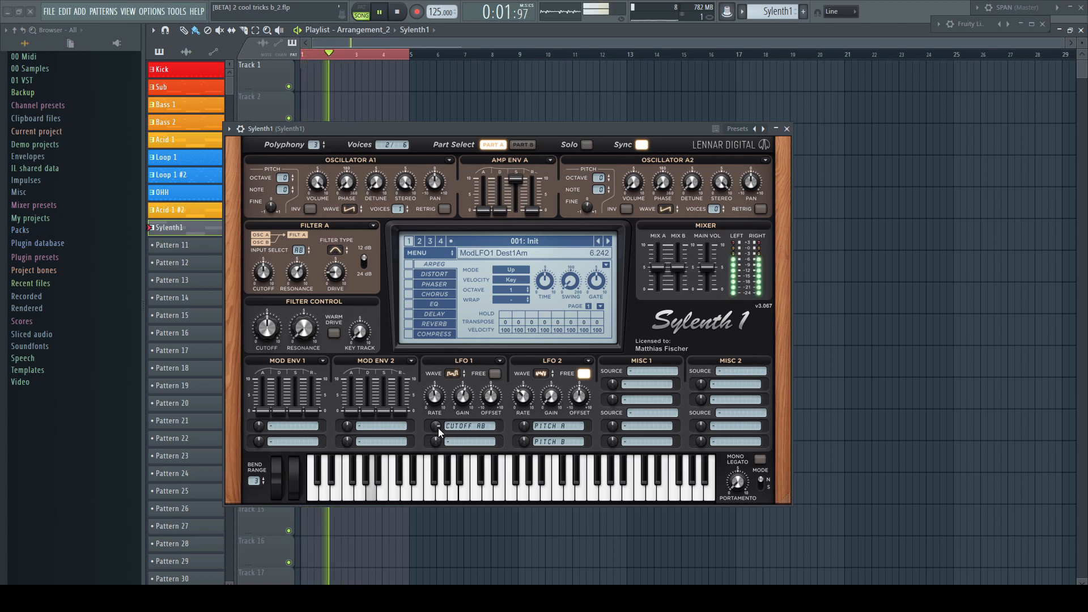
pyautogui.press('space')
pyautogui.press('space')
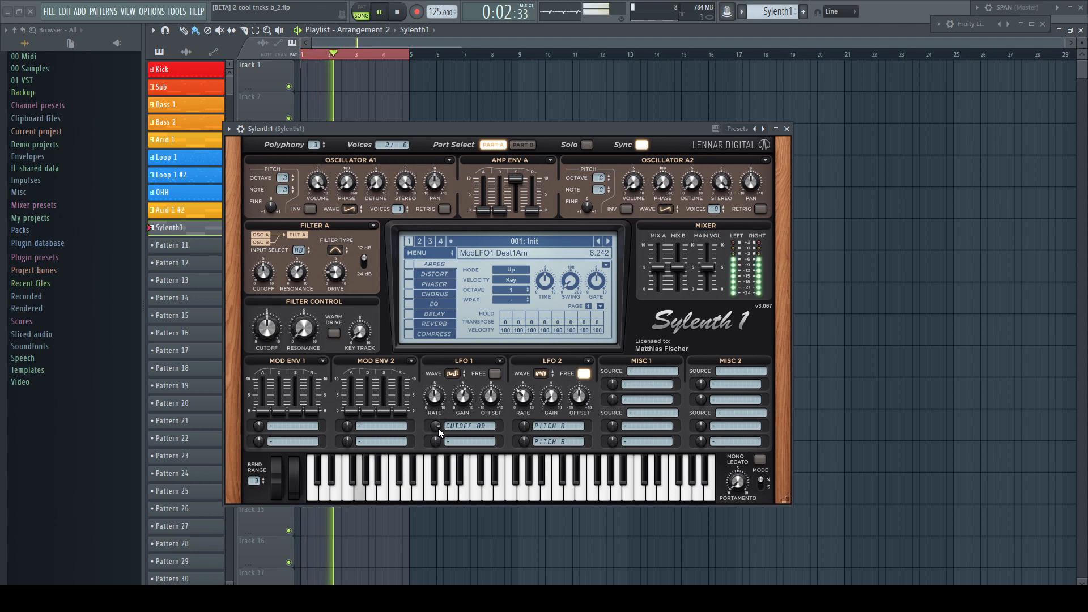
pyautogui.press('space')
pyautogui.press('space')
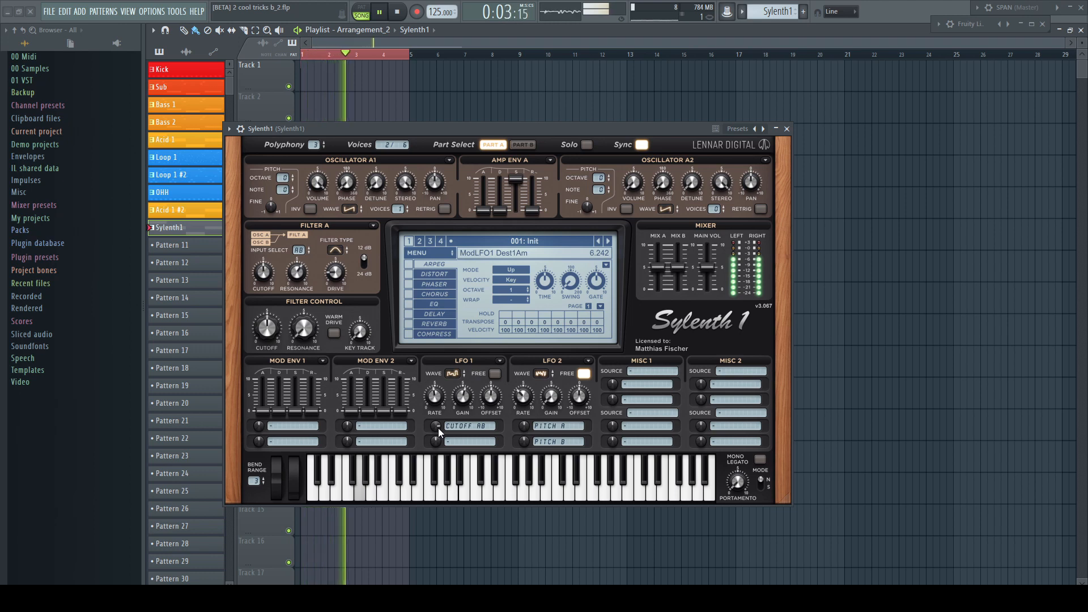
pyautogui.press('space')
pyautogui.press('space')
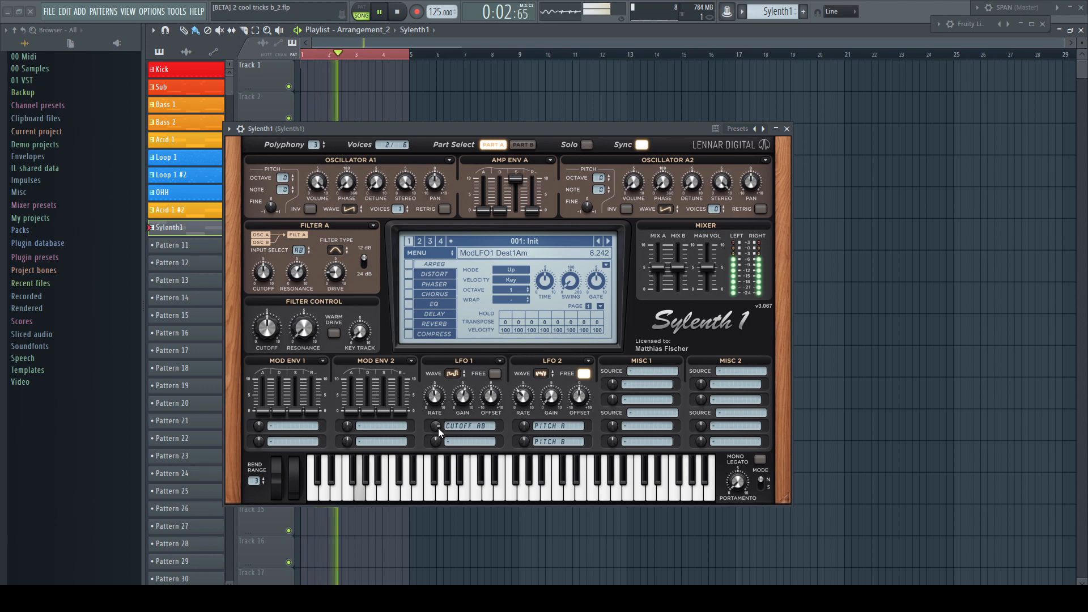
pyautogui.press('space')
pyautogui.press('space')
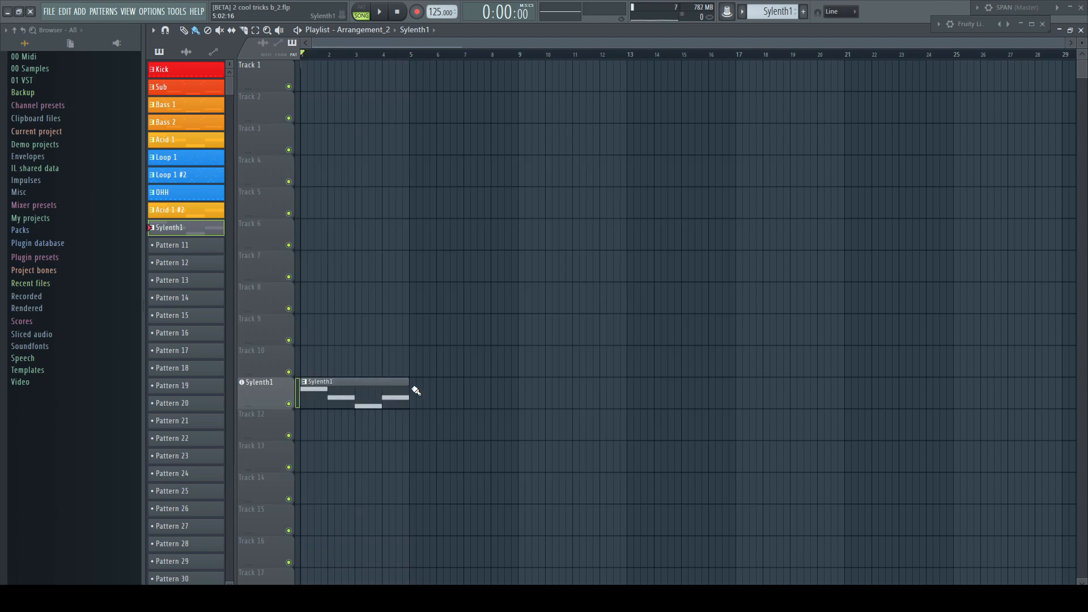
# Repeat the Sylenth1 pattern clip along its track up to bar 29 and consolidate all its clips into a WAV audio clip.
pyautogui.moveTo(416, 391)
pyautogui.mouseDown()
pyautogui.moveTo(643, 381)
pyautogui.moveTo(1060, 397)
pyautogui.mouseUp()
pyautogui.moveTo(357, 323); pyautogui.dragTo(1070, 428)
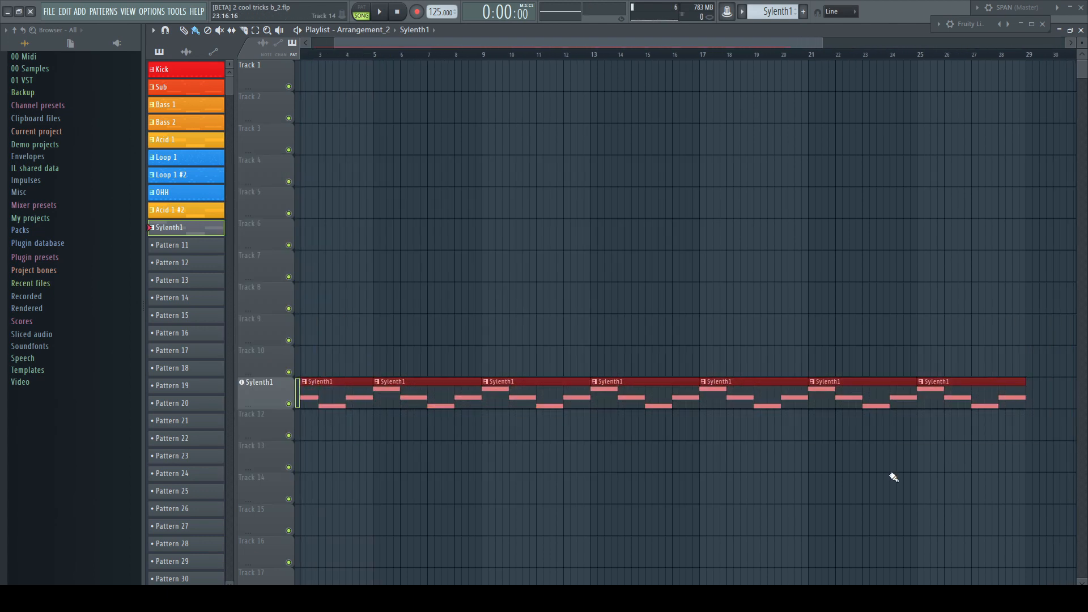
pyautogui.hotkey('ctrl', 'alt', 'c')
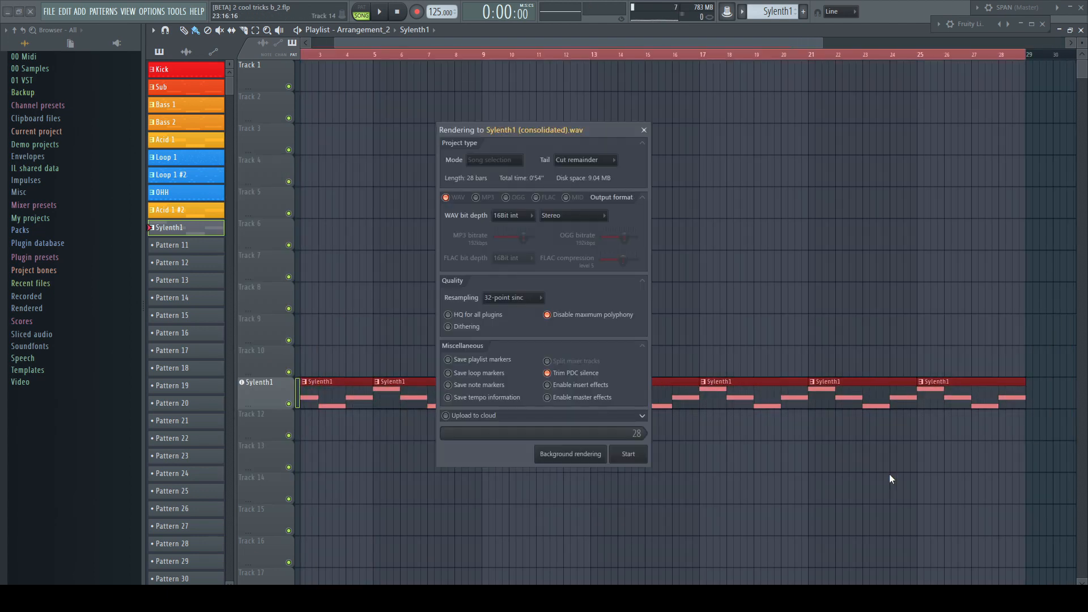
pyautogui.click(629, 454)
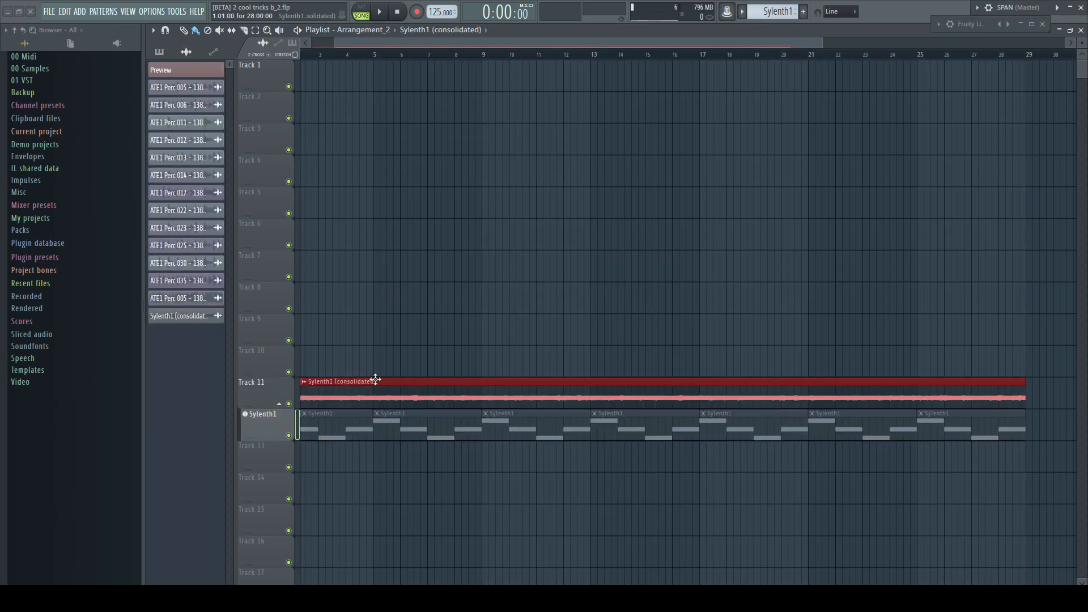
# Mute the original Sylenth1 pattern track and audition the consolidated audio, jumping to bars 5 and 9.
pyautogui.click(297, 435)
pyautogui.press('space')
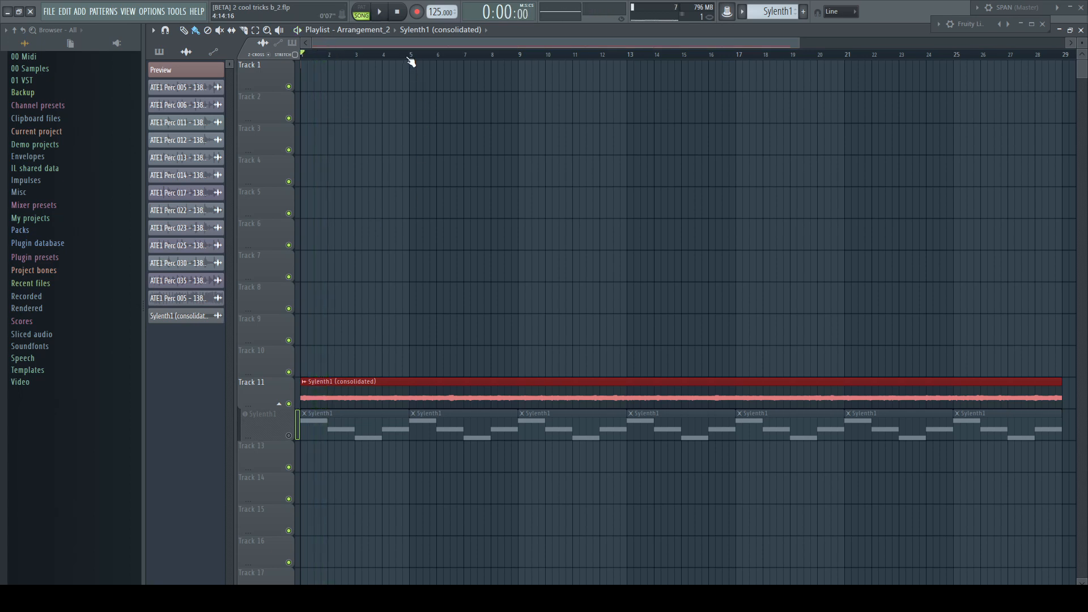
pyautogui.click(413, 55)
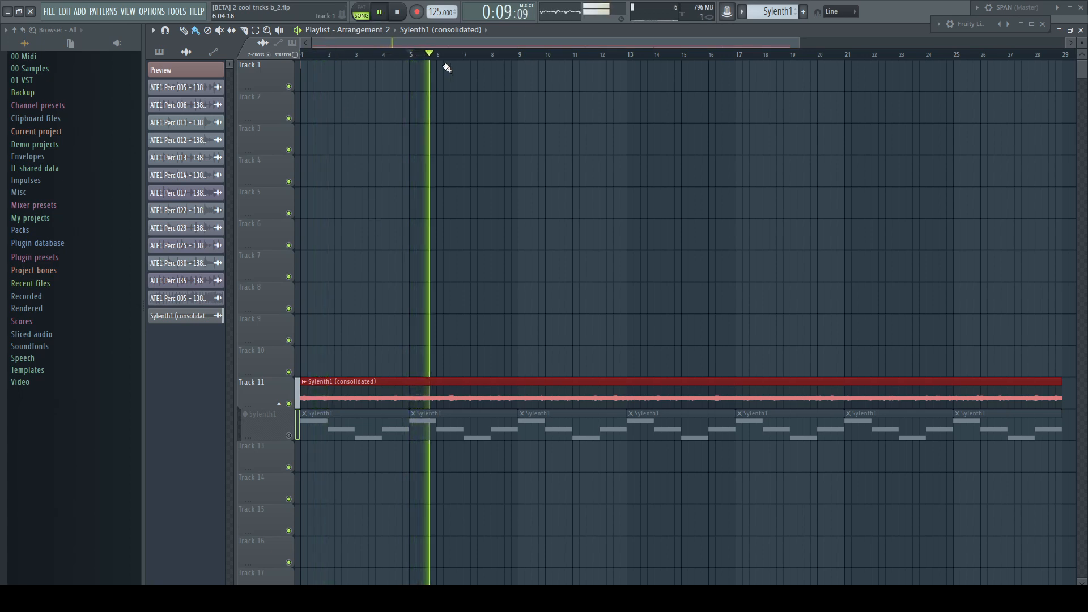
pyautogui.click(518, 54)
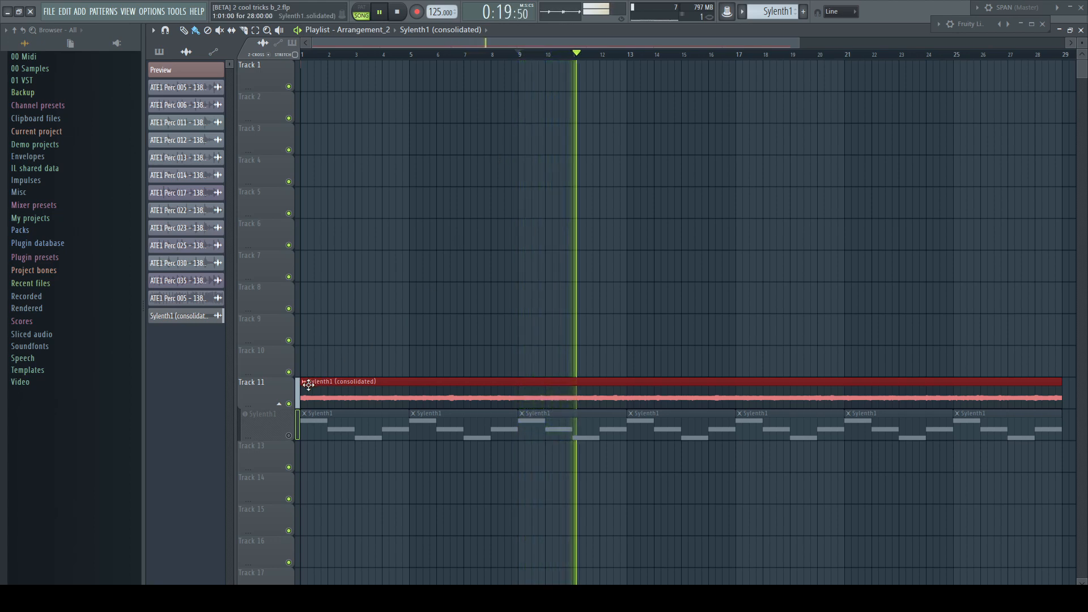
# Trim the consolidated Sylenth1 clip so it starts at bar 9 and ends at about bar 13.
pyautogui.moveTo(301, 383); pyautogui.dragTo(527, 385)
pyautogui.press('space')
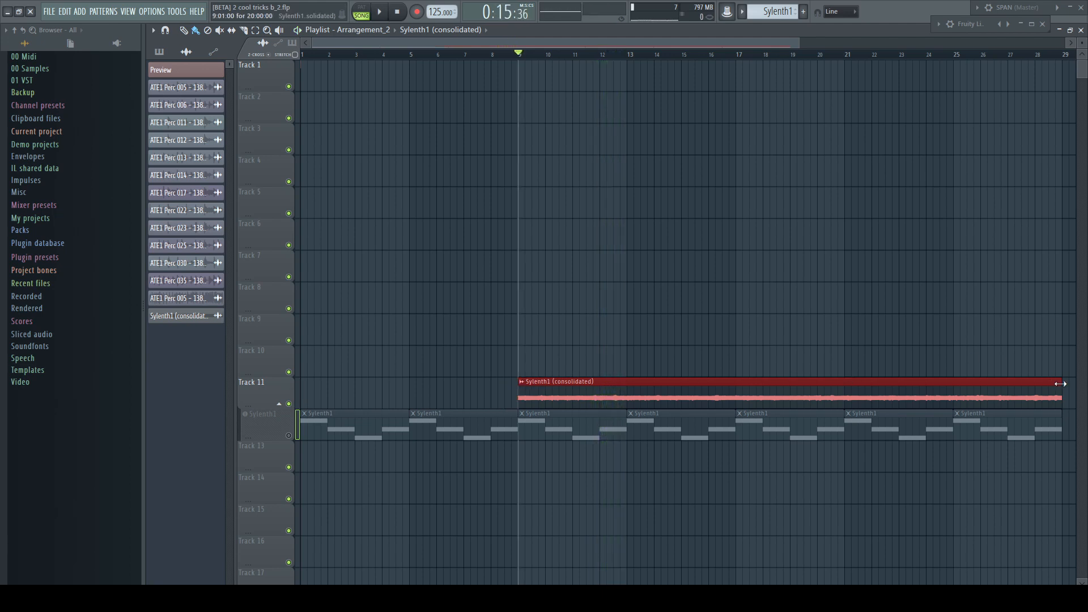
pyautogui.moveTo(1061, 383); pyautogui.dragTo(632, 384)
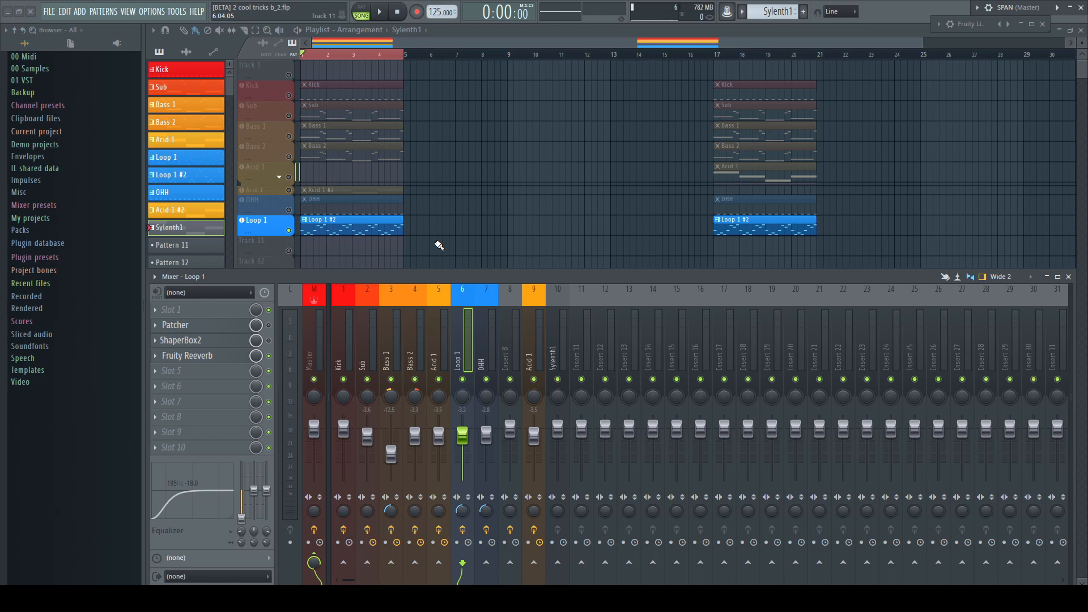
# Play the soloed Loop 1 #2 clip and examine its mixer effects and Patcher chain during playback.
pyautogui.press('space')
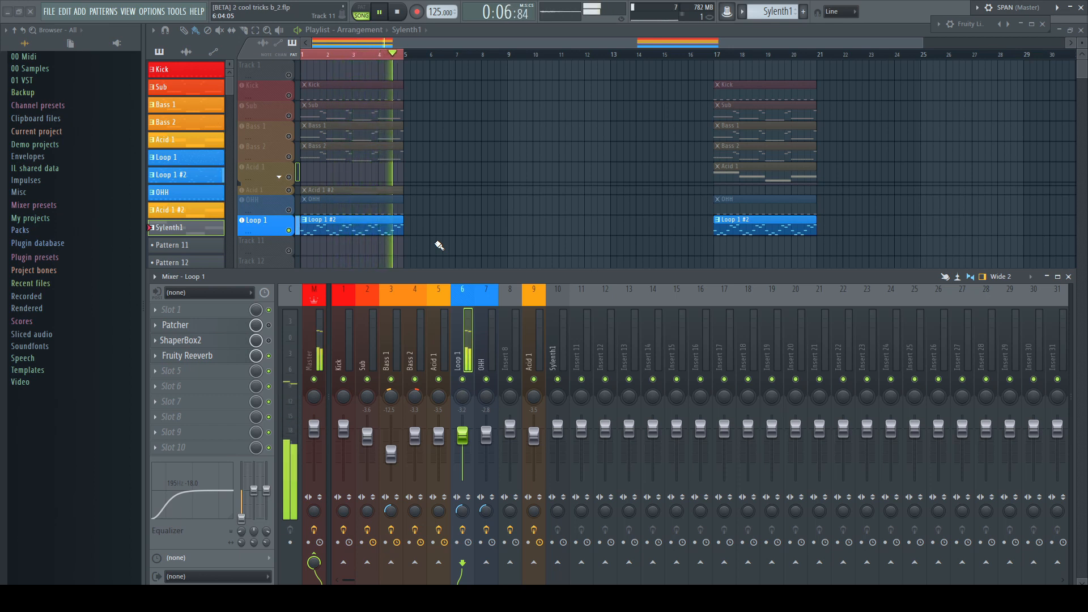
pyautogui.press('space')
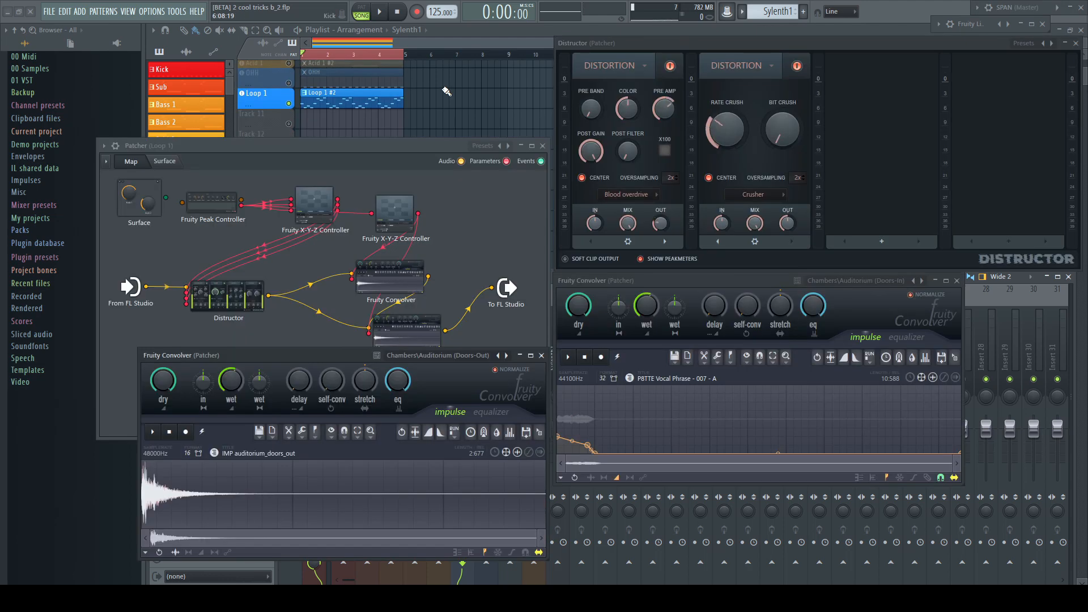
pyautogui.press('space')
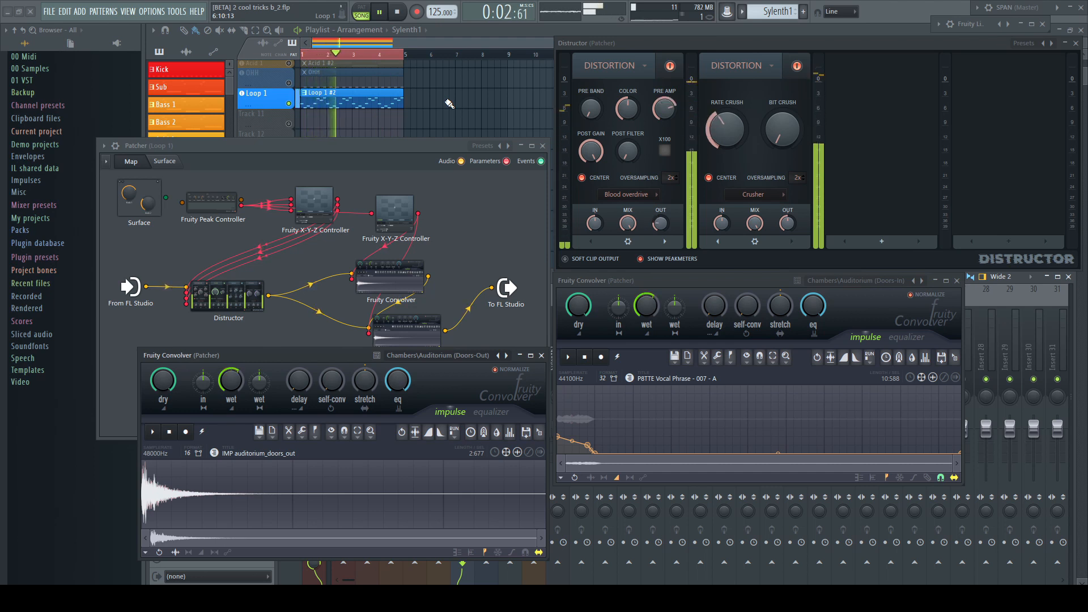
pyautogui.press('space')
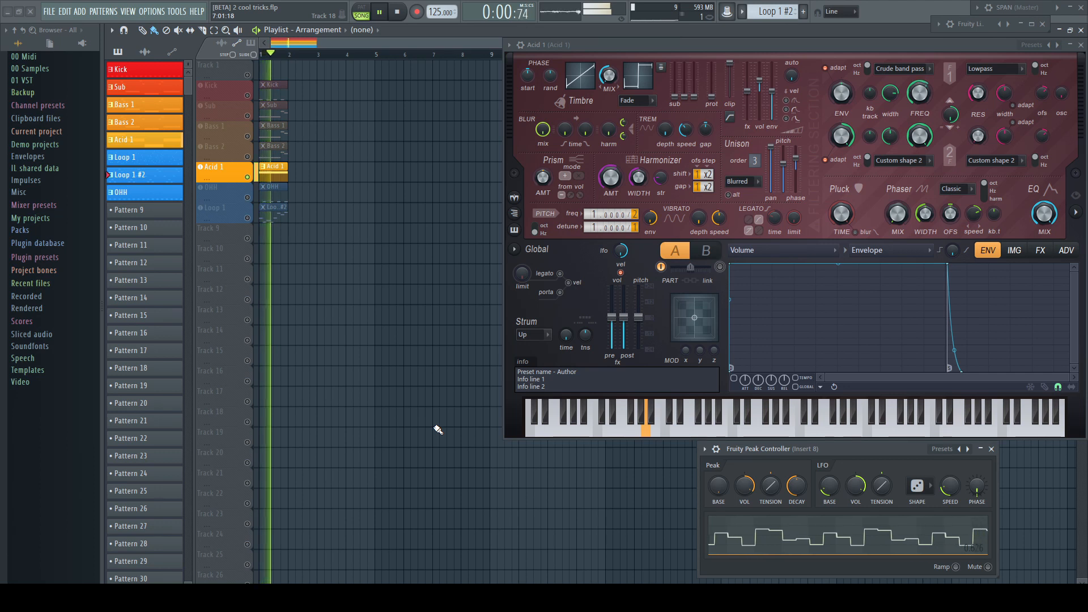
# Lengthen the Acid 1 clip to four bars from bar 1 and play it back to hear its modulation.
pyautogui.press('space')
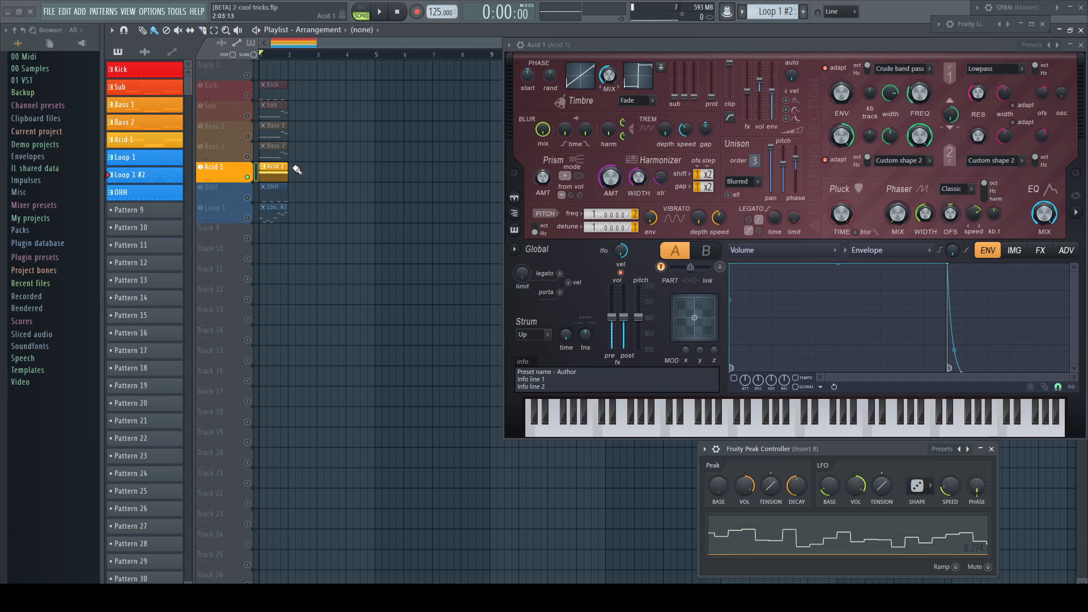
pyautogui.moveTo(351, 174); pyautogui.dragTo(375, 177)
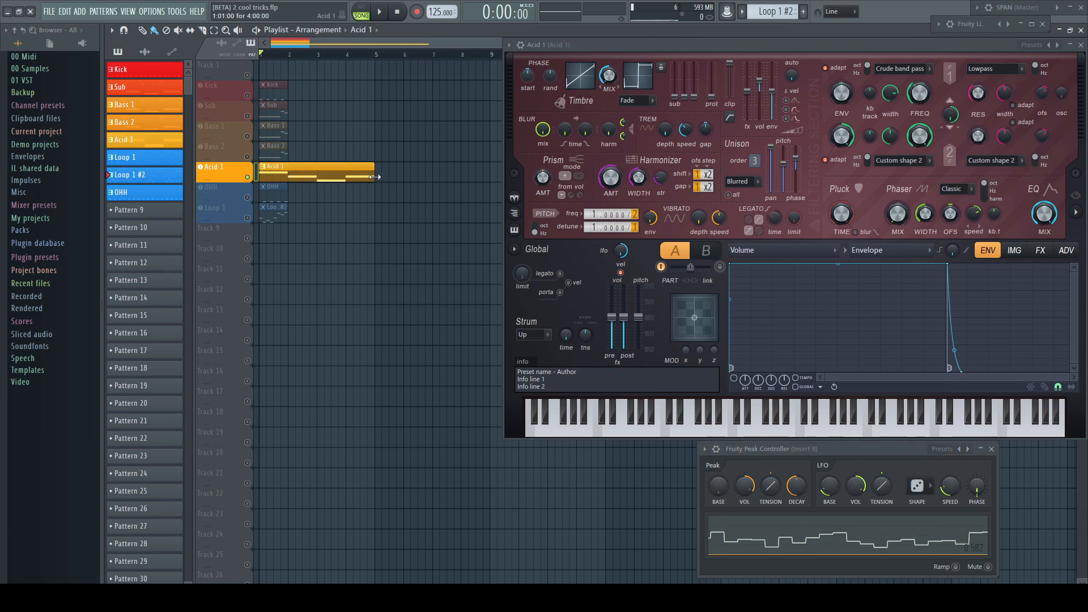
pyautogui.press('space')
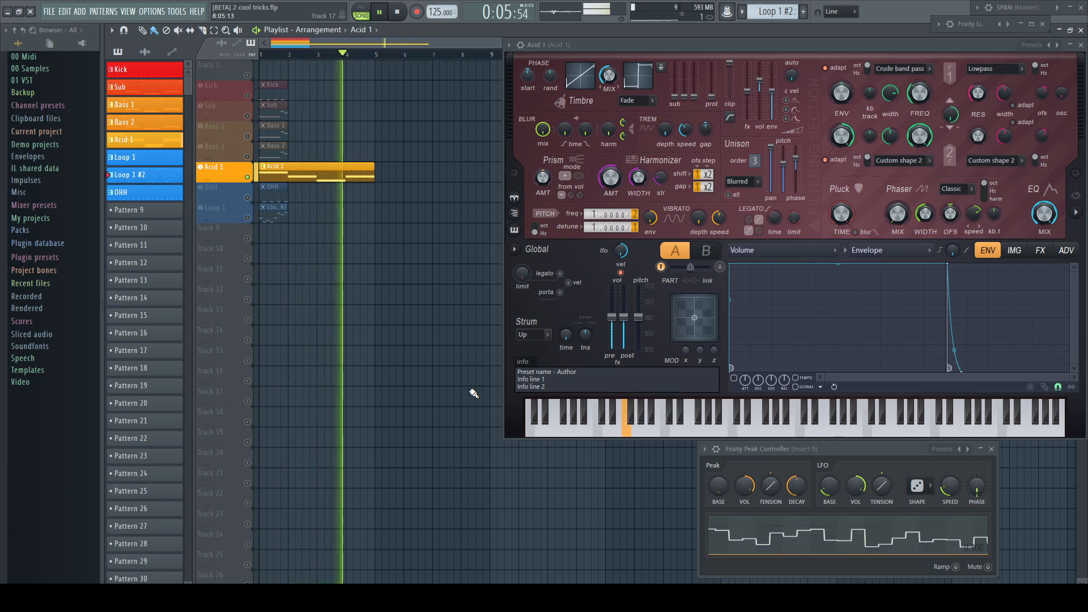
pyautogui.press('space')
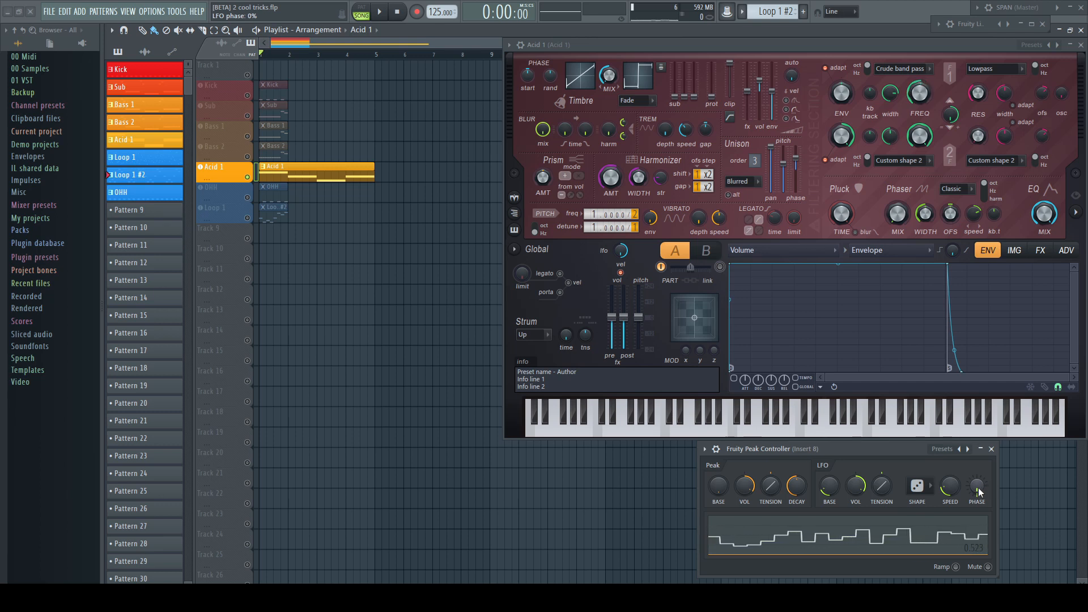
pyautogui.press('space')
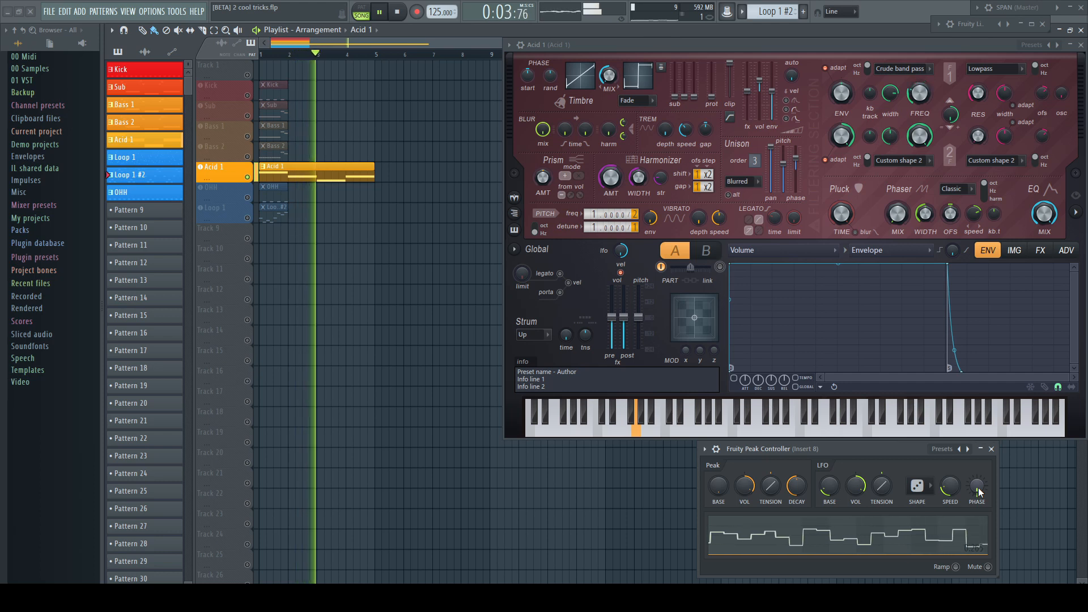
pyautogui.press('space')
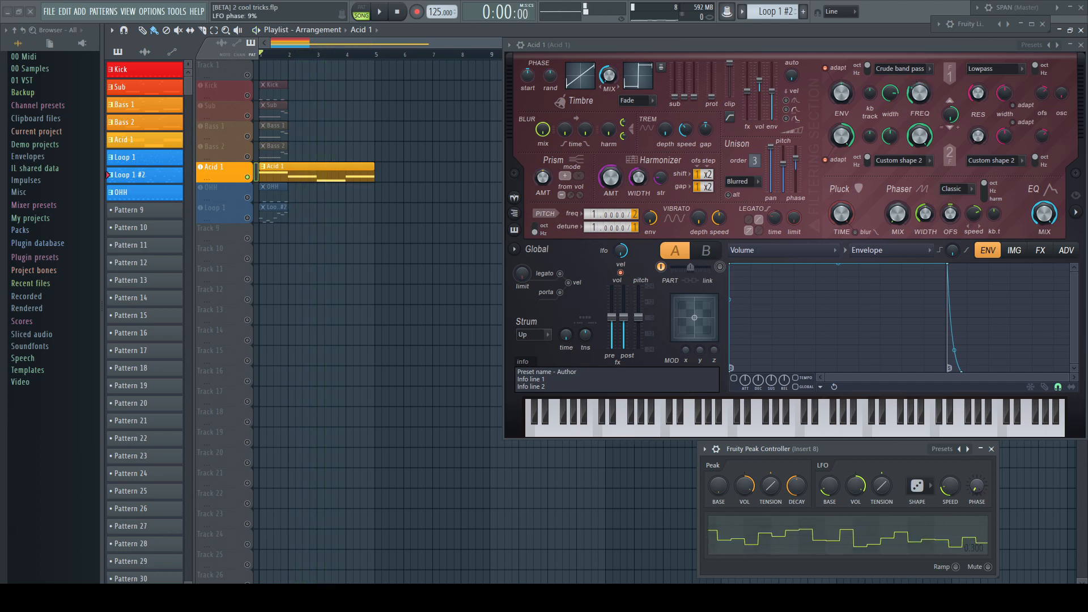
# Play the soloed Acid 1 clip, unsolo its track and extend the other clips to four bars.
pyautogui.press('space')
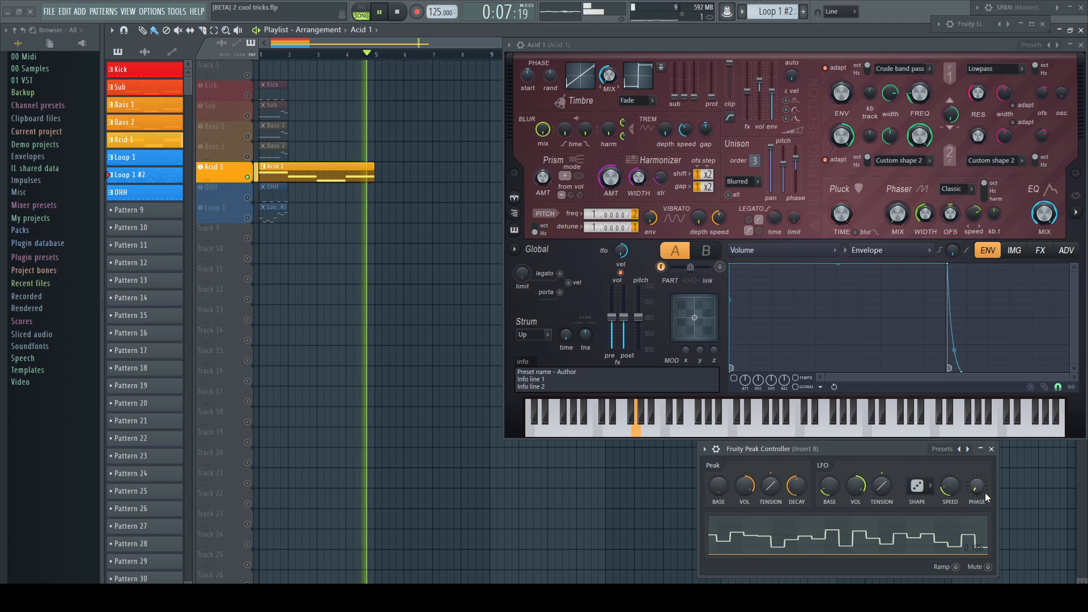
pyautogui.press('space')
pyautogui.rightClick(247, 177)
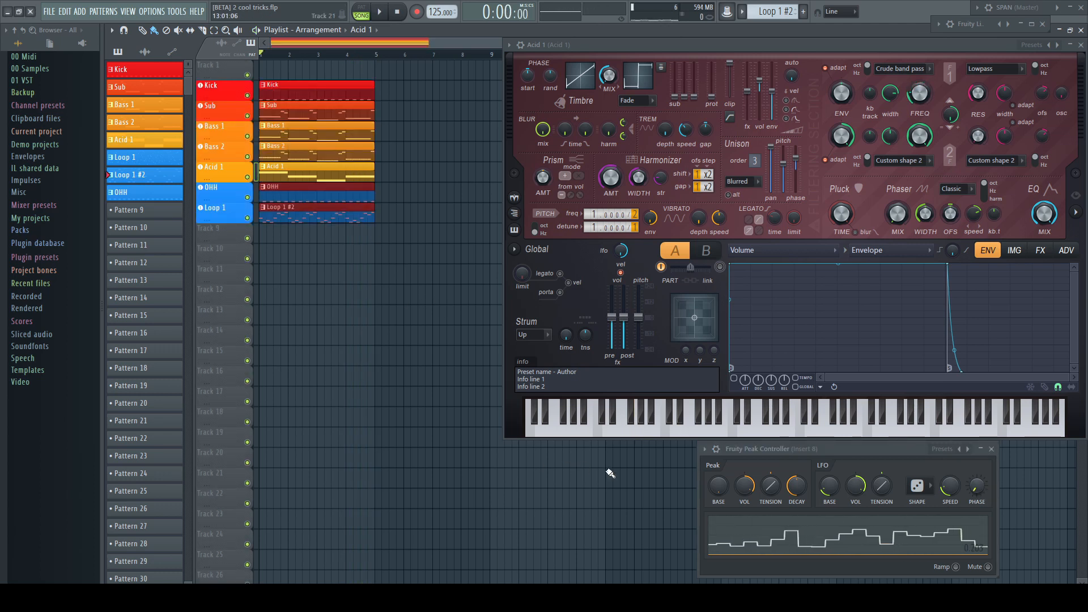
# Play the full arrangement while varying the Peak Controller's LFO phase, trying 23% and 27% and finishing at 12%.
pyautogui.press('space')
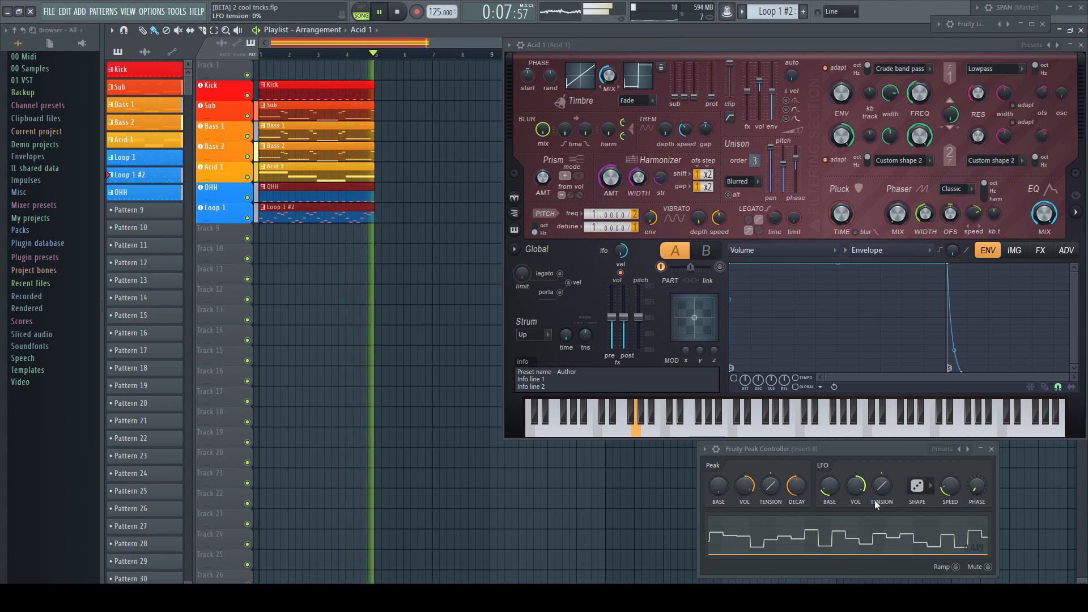
pyautogui.press('space')
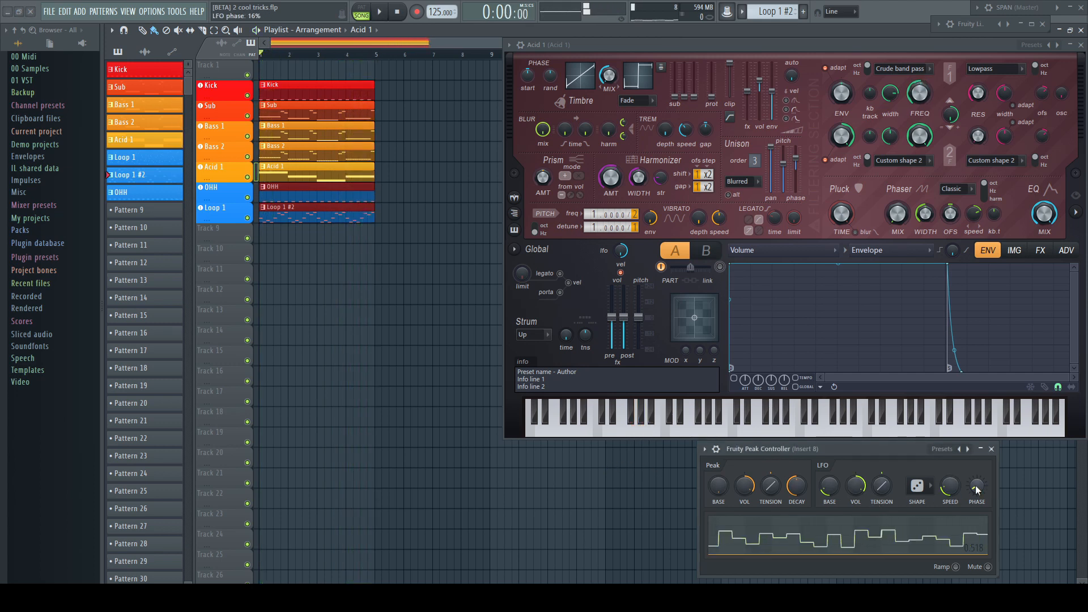
pyautogui.press('space')
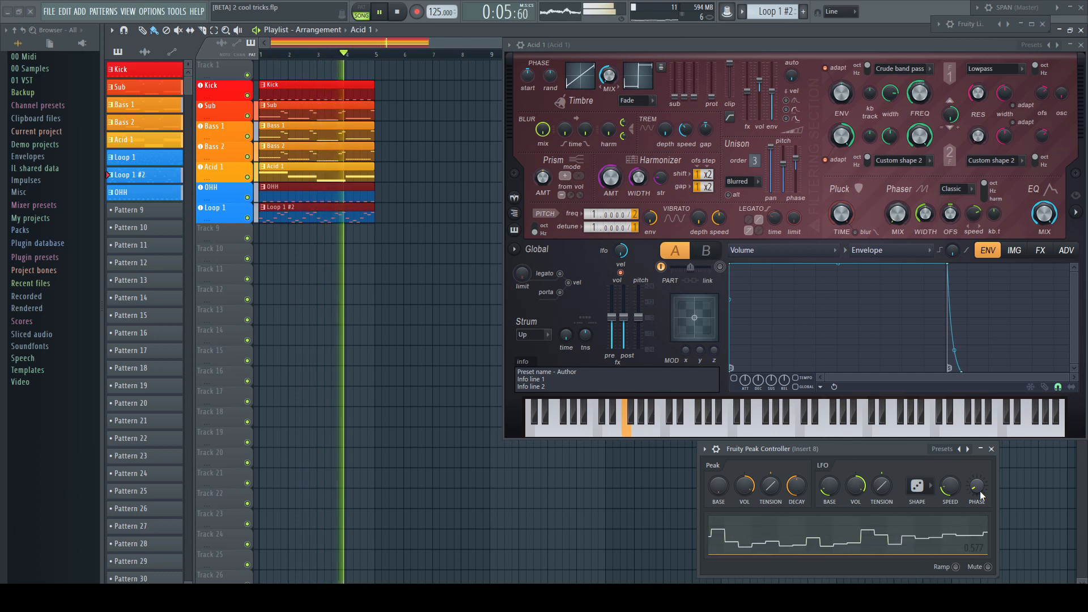
pyautogui.moveTo(977, 488); pyautogui.dragTo(977, 477)
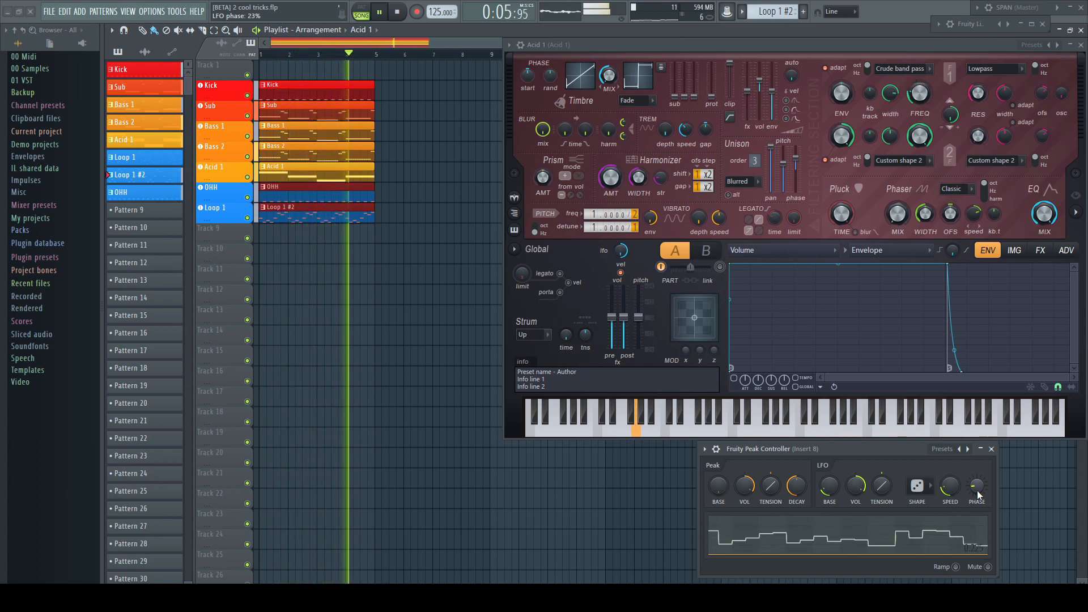
pyautogui.moveTo(976, 488); pyautogui.dragTo(976, 483)
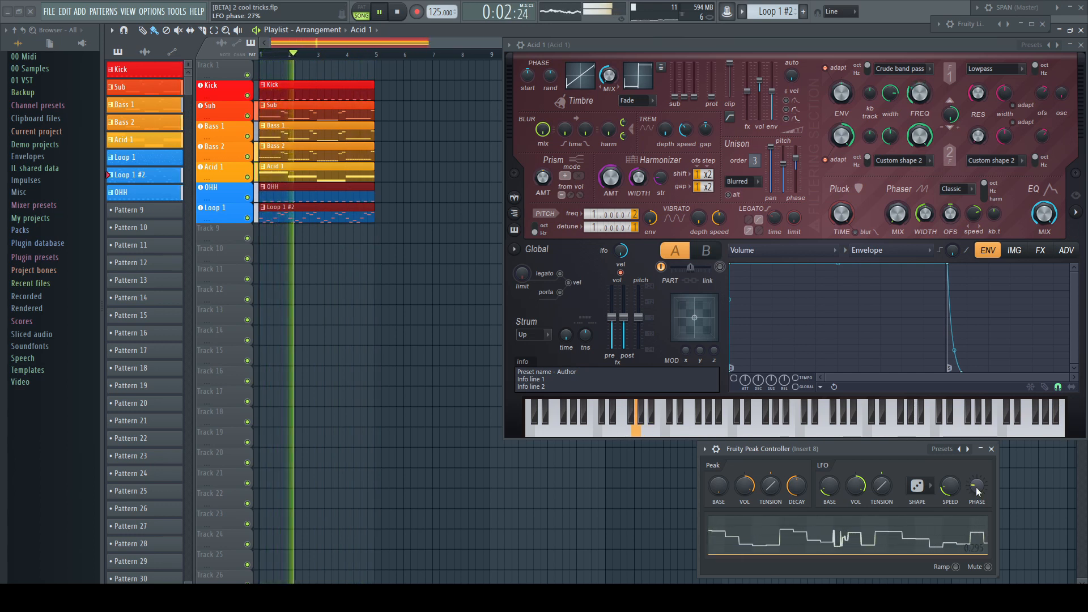
pyautogui.moveTo(976, 488); pyautogui.dragTo(976, 502)
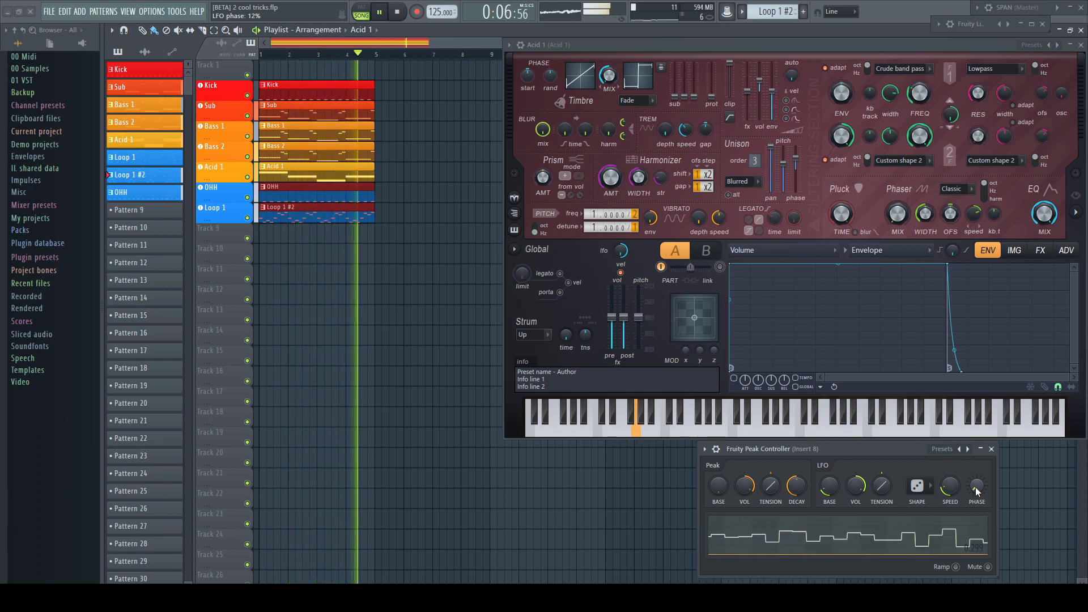
pyautogui.press('space')
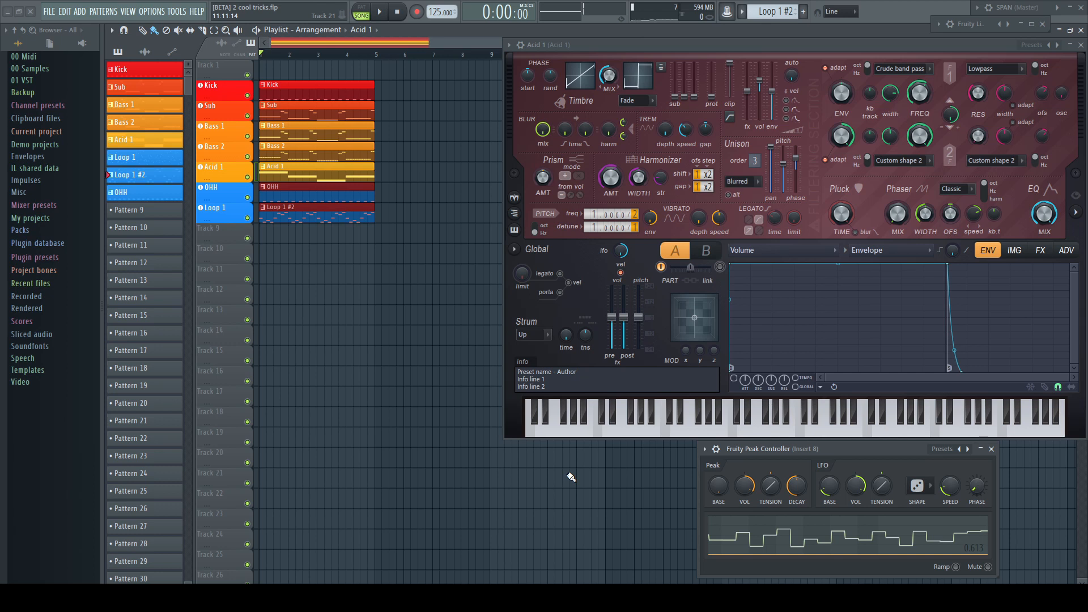
# Duplicate every clip except Acid 1 to bar 5 and play the extended arrangement.
pyautogui.hotkey('ctrl', 'b')
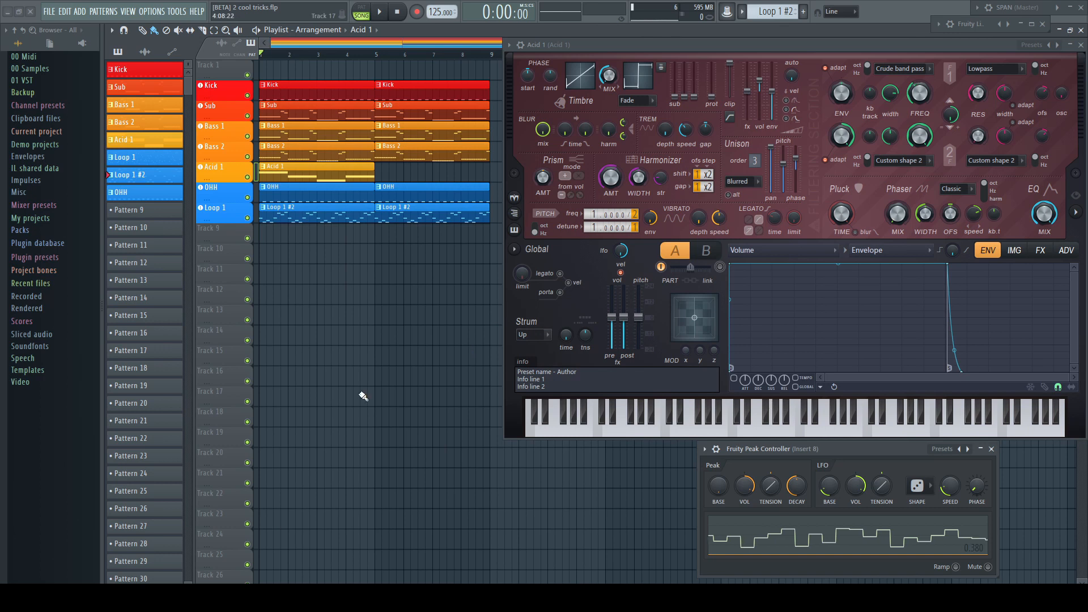
pyautogui.press('space')
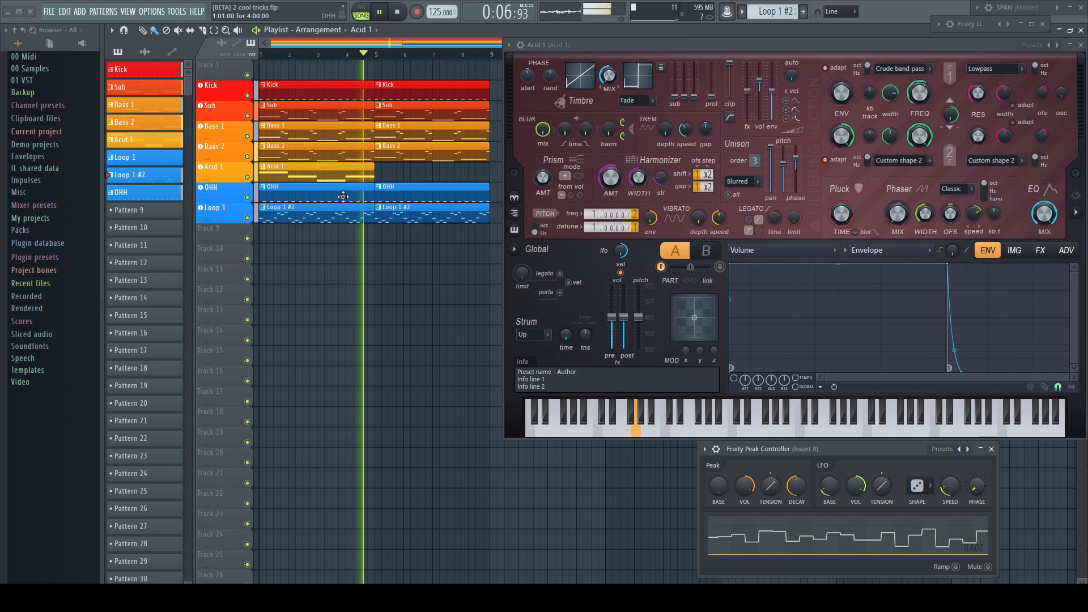
pyautogui.press('space')
# Place a second Acid 1 clip at bar 5 and compare playback from bar 1 and from bar 5.
pyautogui.click(370, 171)
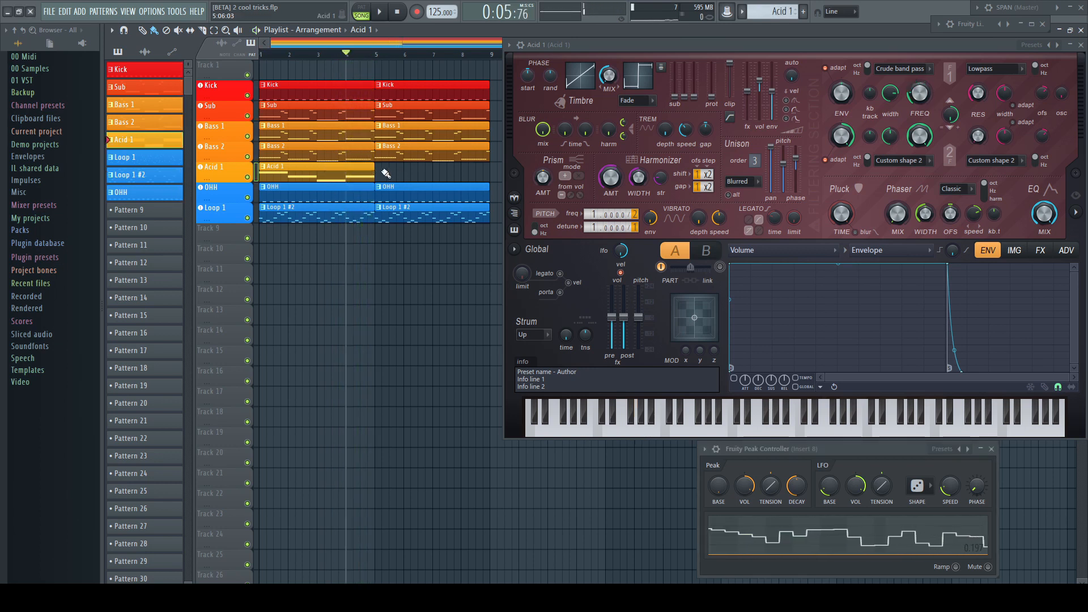
pyautogui.click(380, 173)
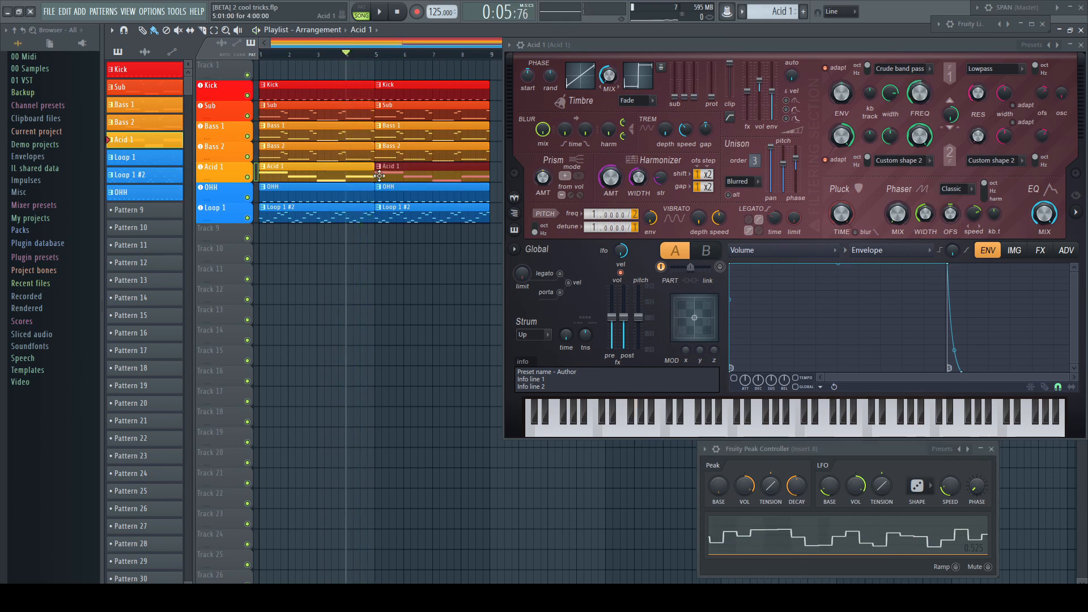
pyautogui.click(268, 56)
pyautogui.press('space')
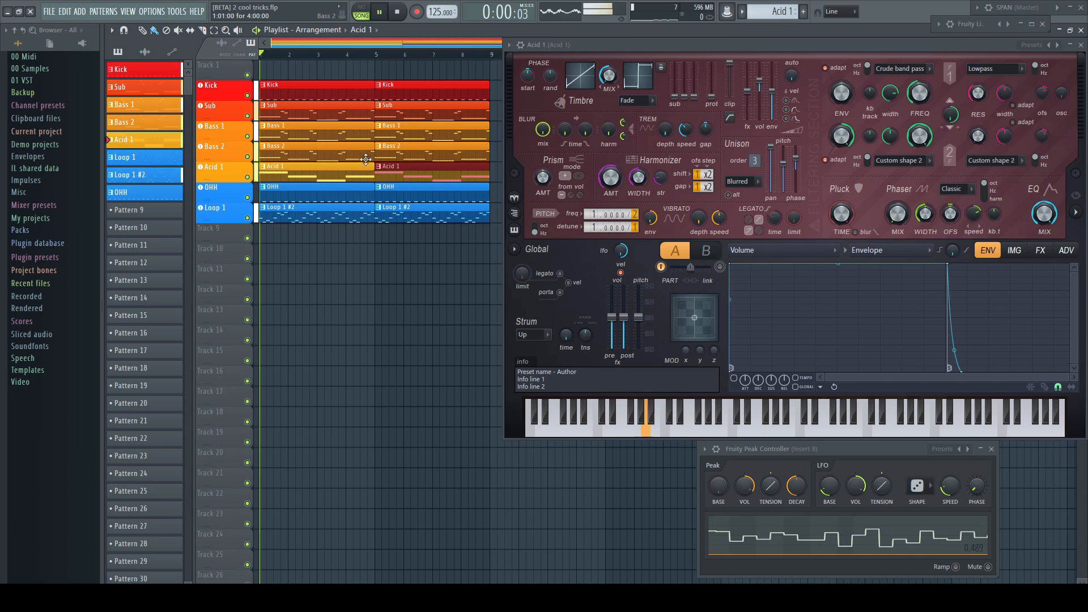
pyautogui.click(377, 54)
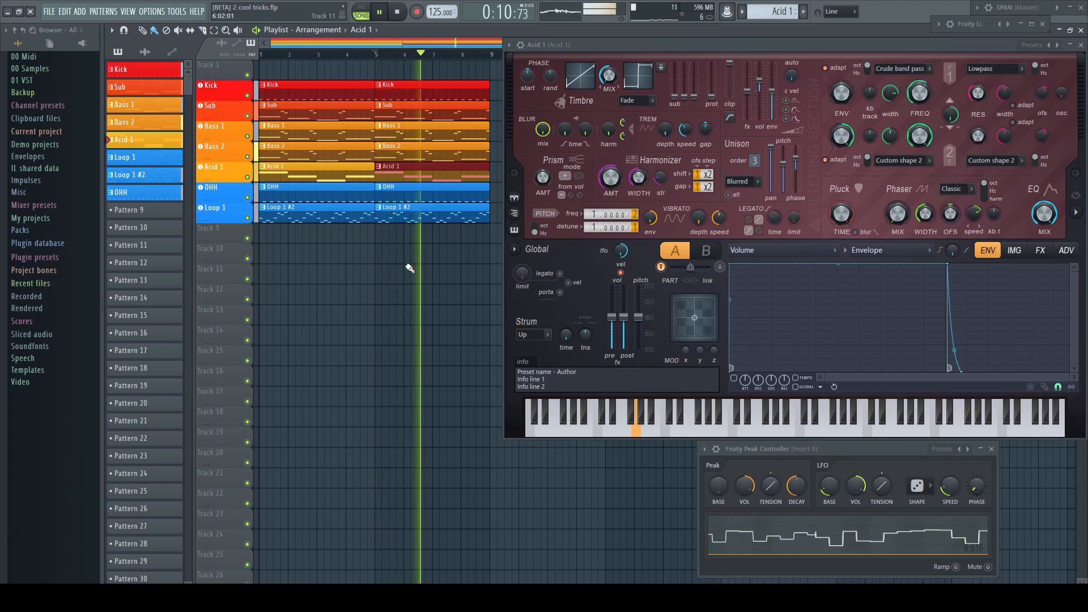
pyautogui.press('space')
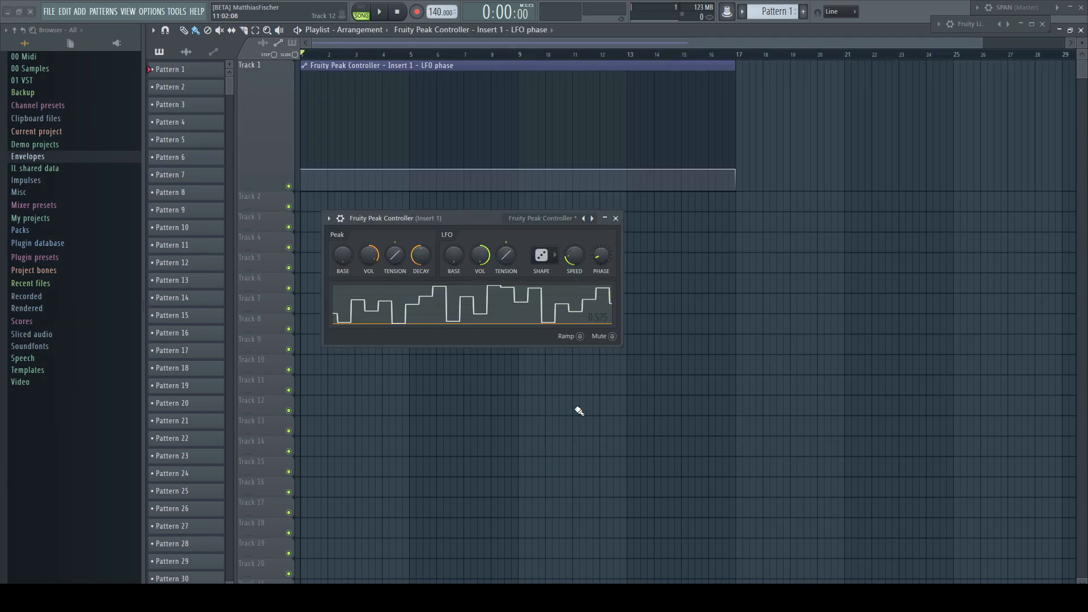
# In the MatthiasFischer project, set the Peak Controller's LFO phase to 48% and copy that value.
pyautogui.moveTo(602, 257); pyautogui.dragTo(602, 237)
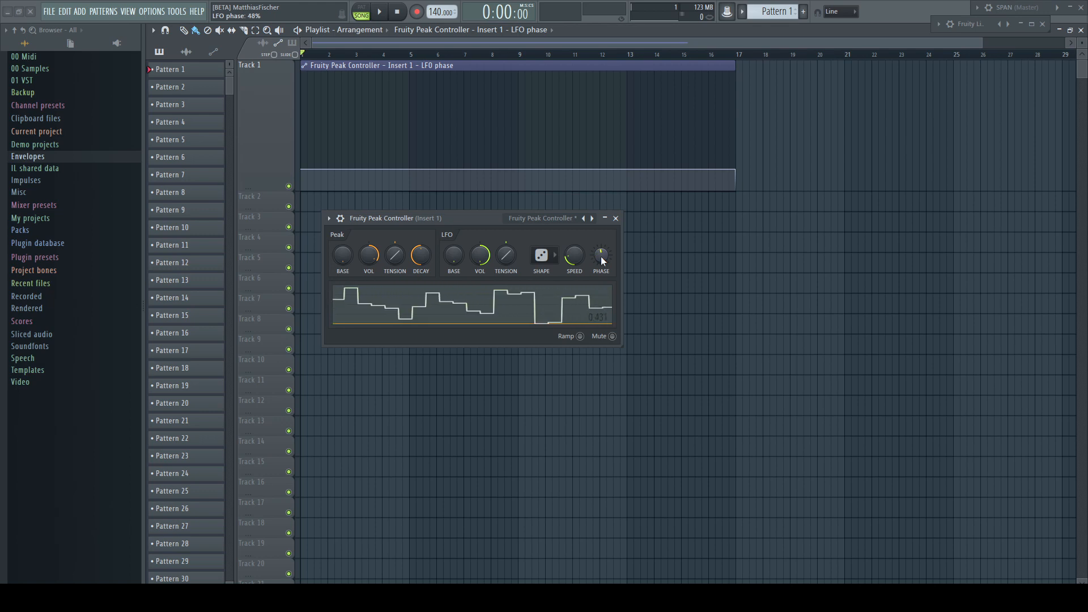
pyautogui.rightClick(602, 260)
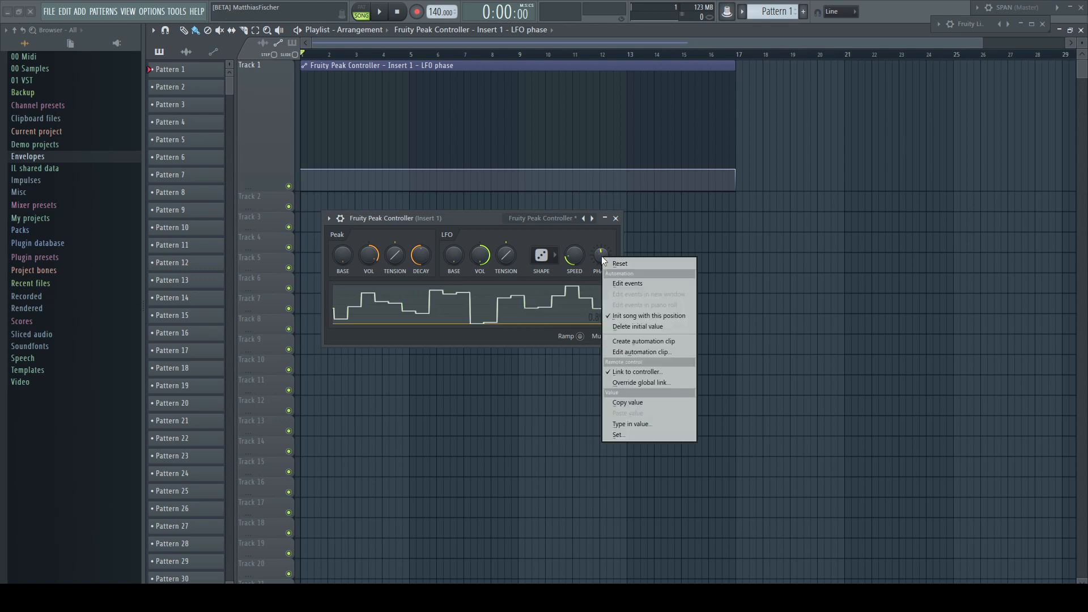
pyautogui.click(642, 406)
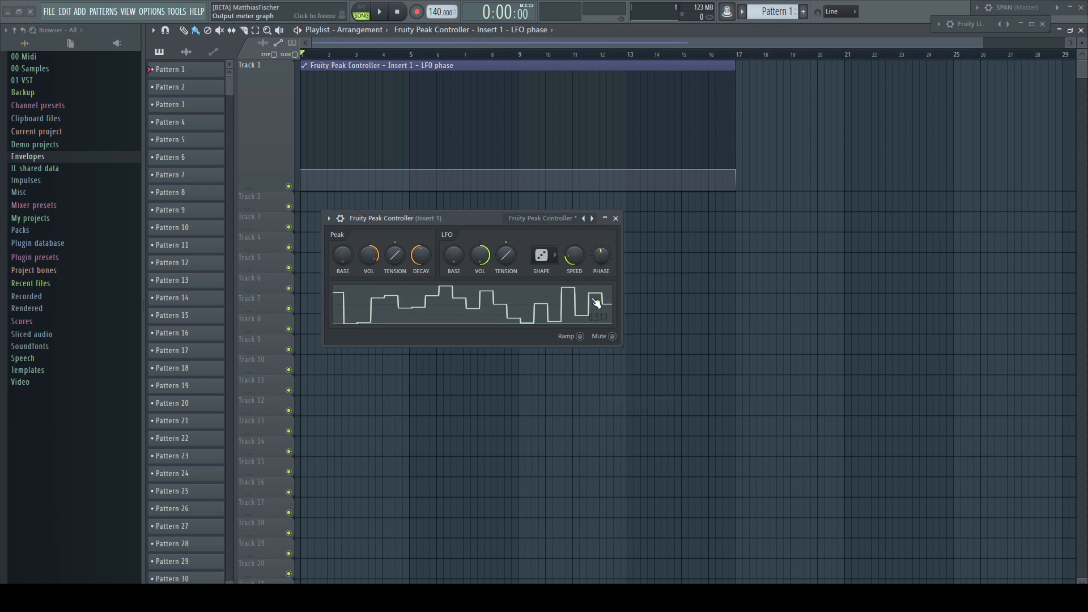
# Add a point at bar 5 of the LFO phase automation clip and paste the copied 48% value into it.
pyautogui.rightClick(410, 170)
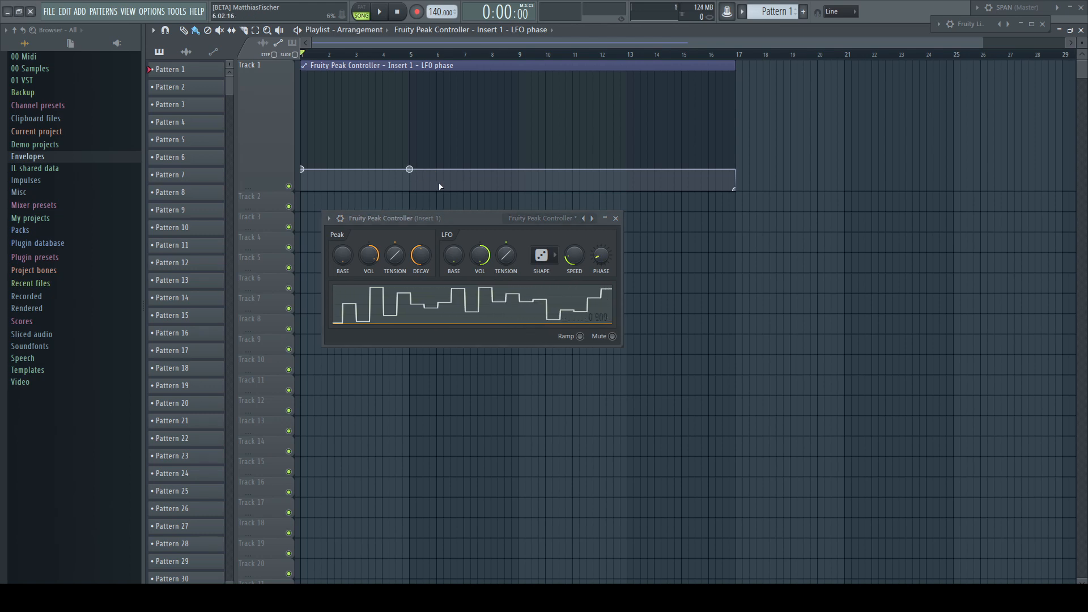
pyautogui.rightClick(412, 169)
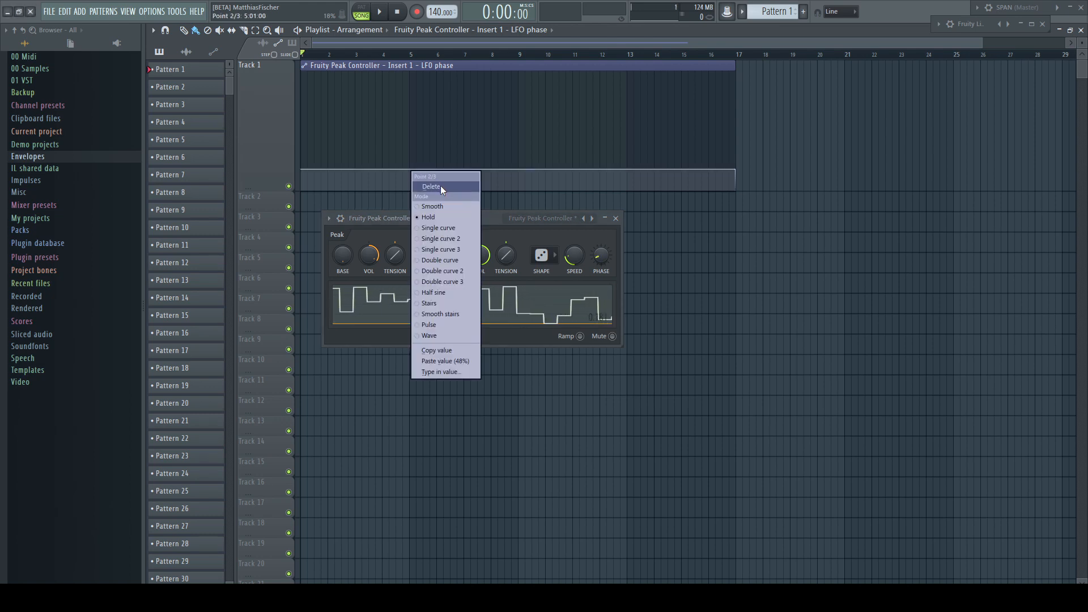
pyautogui.click(452, 360)
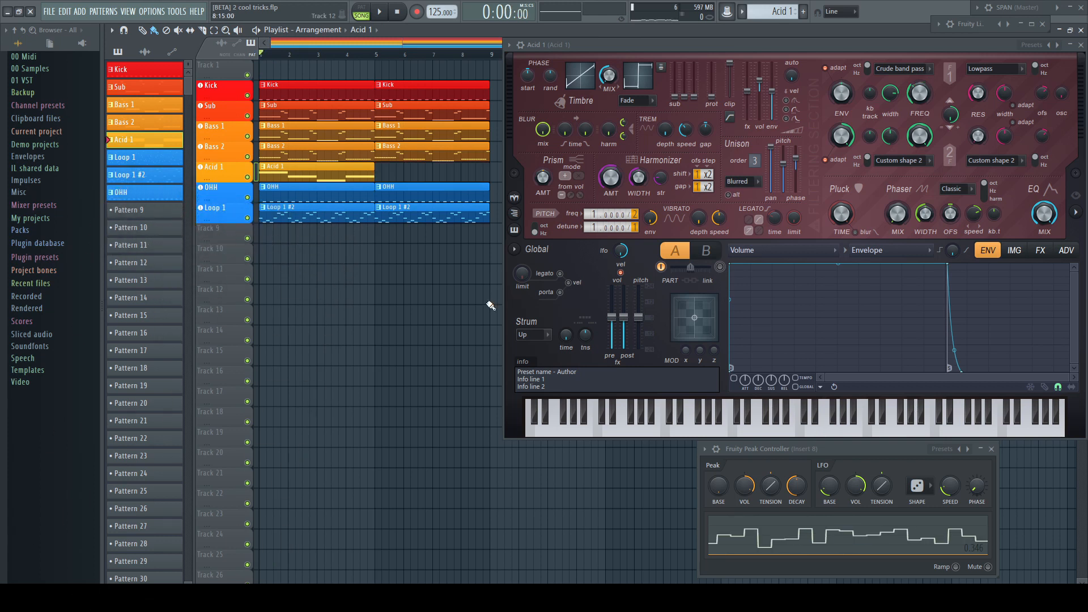
# In the 2 cool tricks project, enable Record automation for Acid 1's filter 1 frequency link to Fruity Peak Controller - LFO.
pyautogui.rightClick(924, 97)
pyautogui.click(968, 243)
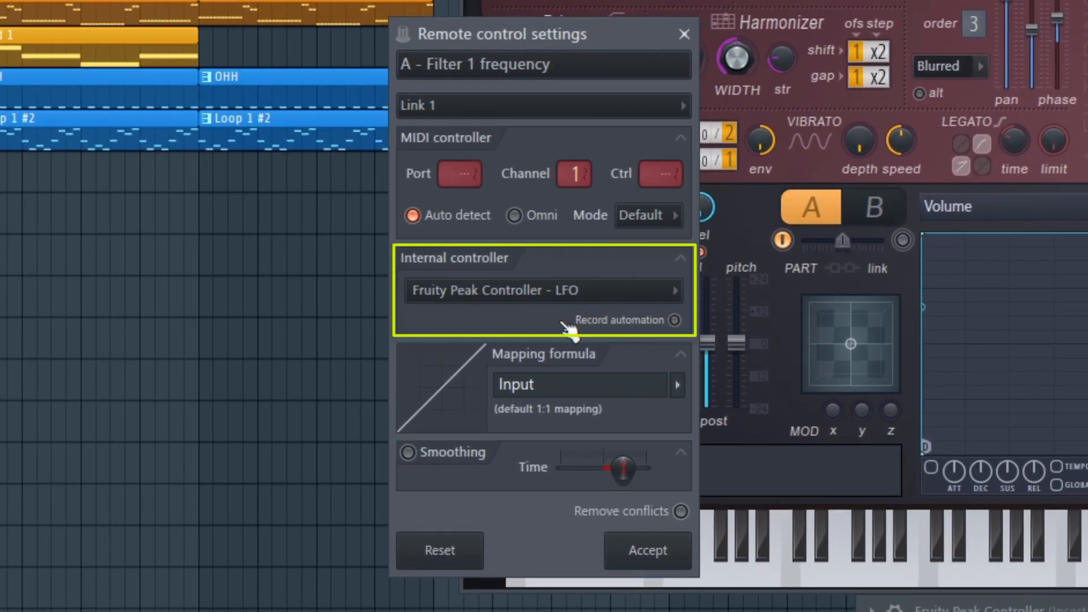
pyautogui.click(674, 320)
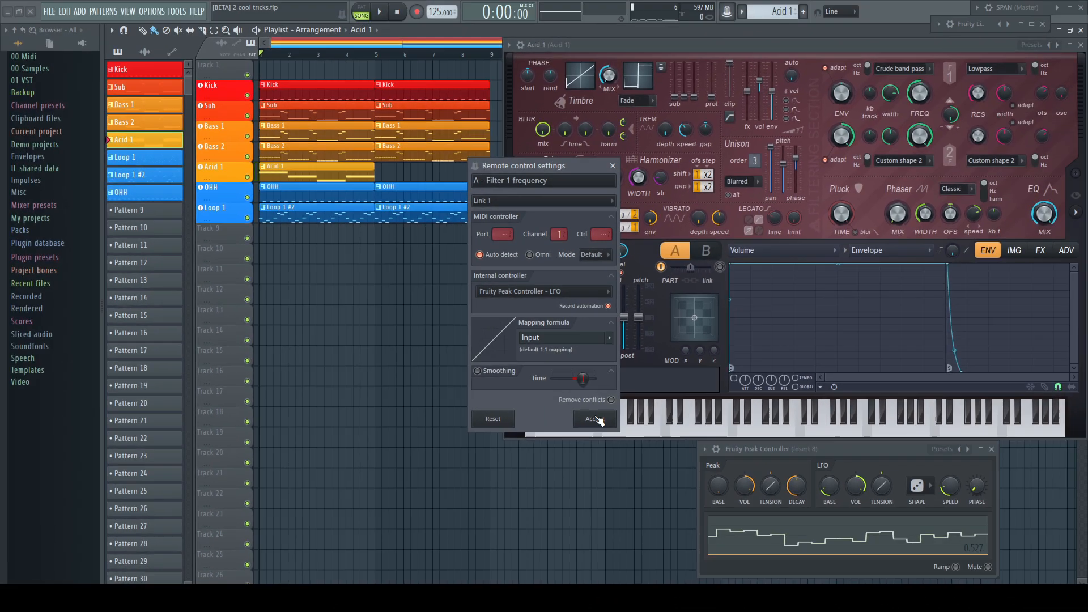
pyautogui.click(593, 420)
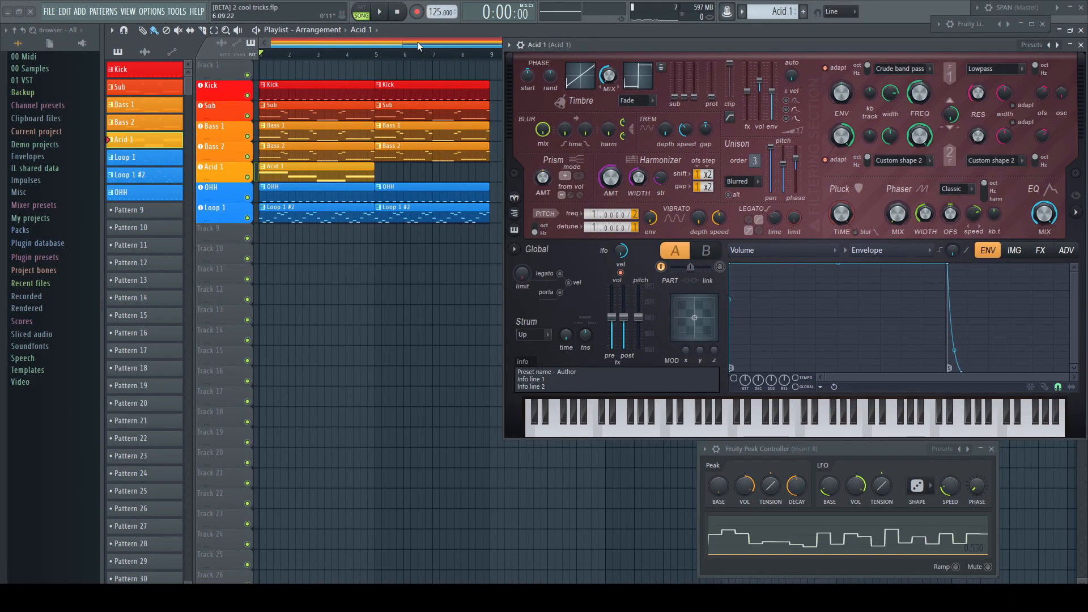
# Record a playback pass to capture the random LFO movement as filter automation in the Acid 1 pattern.
pyautogui.click(418, 12)
pyautogui.click(541, 356)
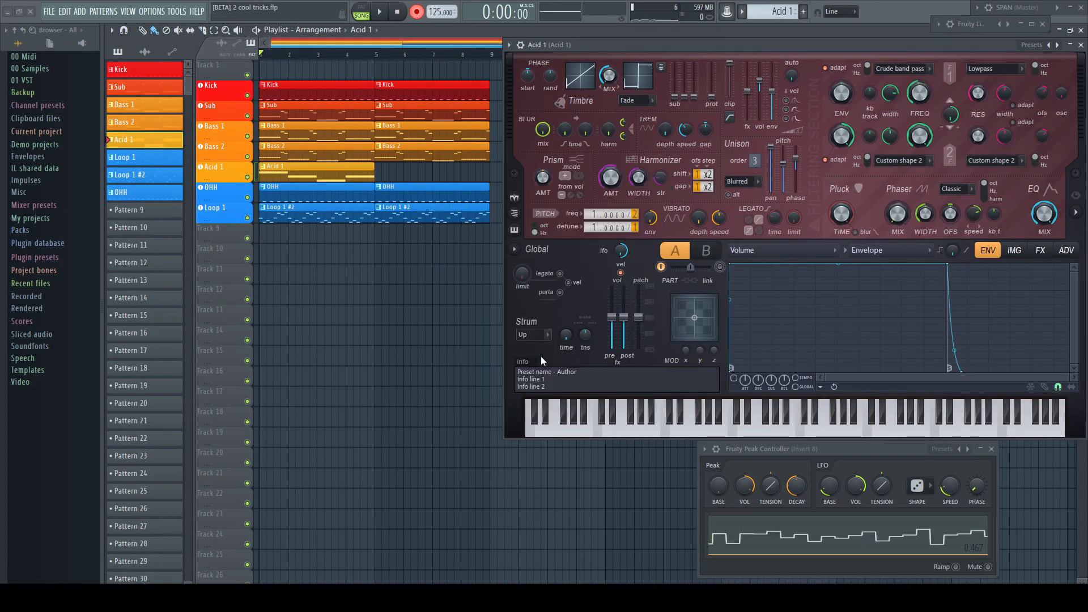
pyautogui.click(382, 11)
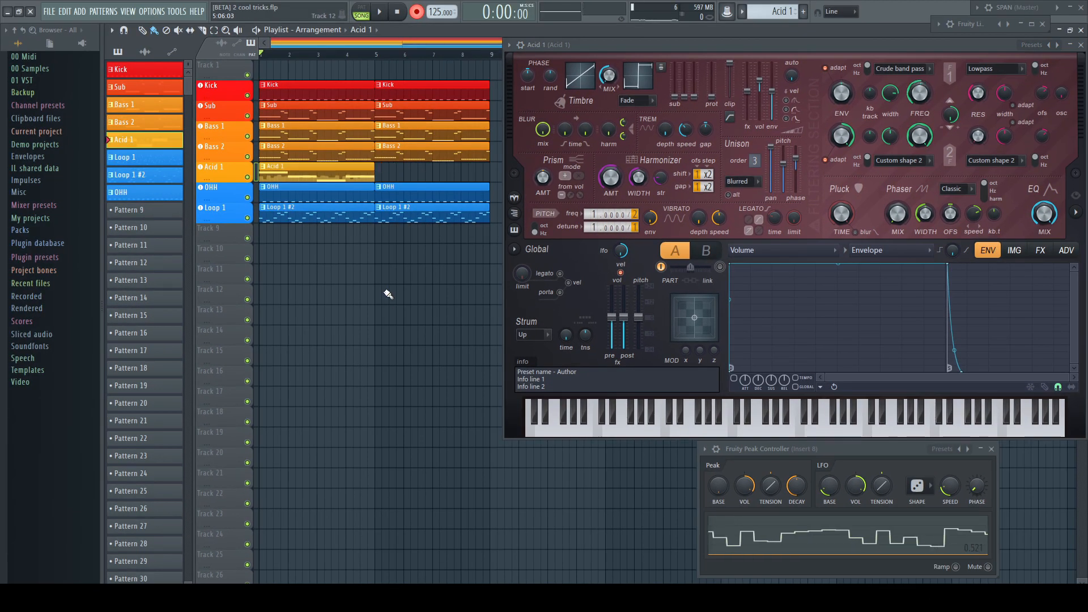
# Shift the OHH and Loop 1 tracks down one and clone Acid 1 onto the freed track.
pyautogui.scroll(2, 233, 229)
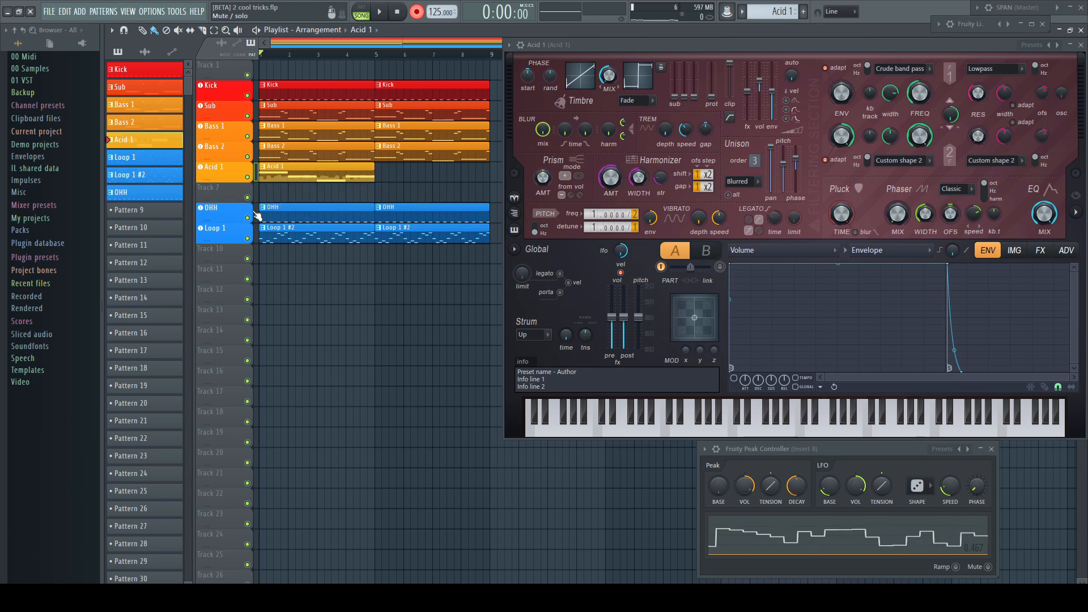
pyautogui.click(512, 47)
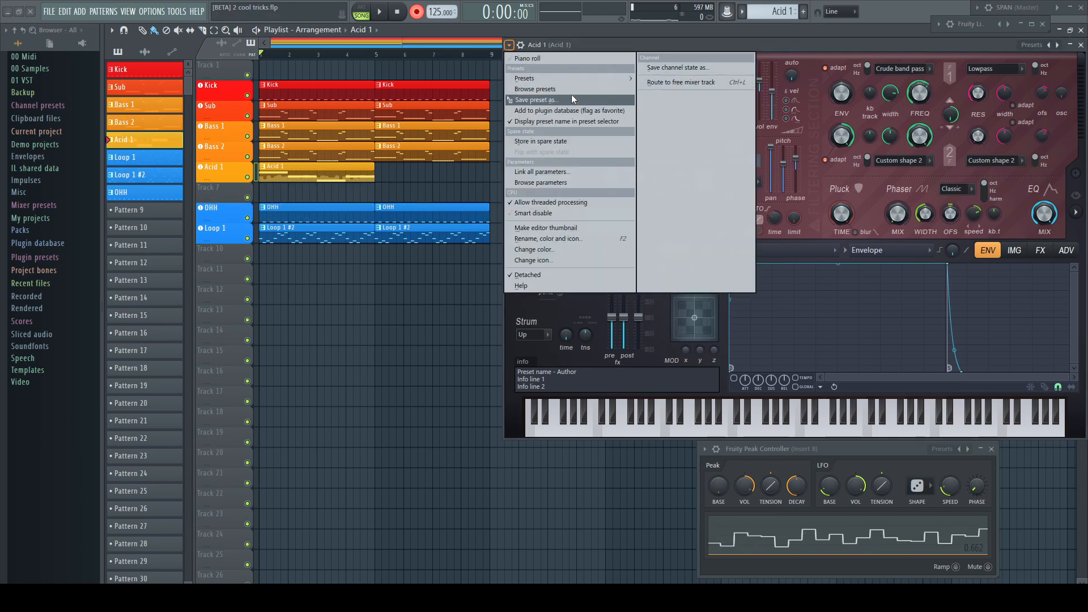
pyautogui.moveTo(571, 94); pyautogui.dragTo(230, 188)
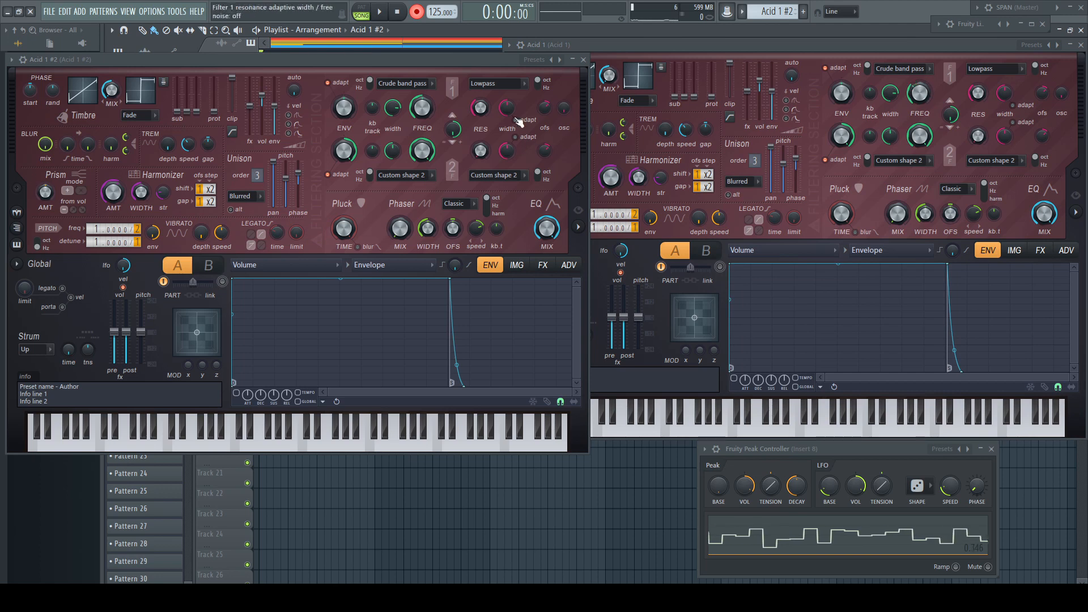
# Link the cloned Acid 1 synth's filter 1 frequency to Fruity Peak Controller - LFO and close its window.
pyautogui.rightClick(422, 113)
pyautogui.click(454, 257)
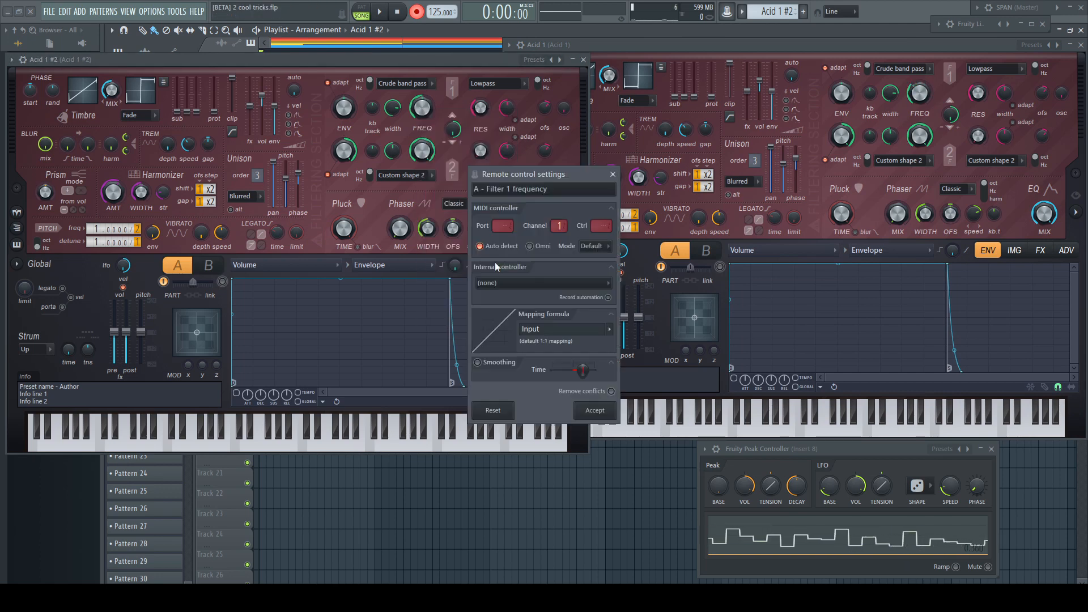
pyautogui.click(589, 284)
pyautogui.click(590, 346)
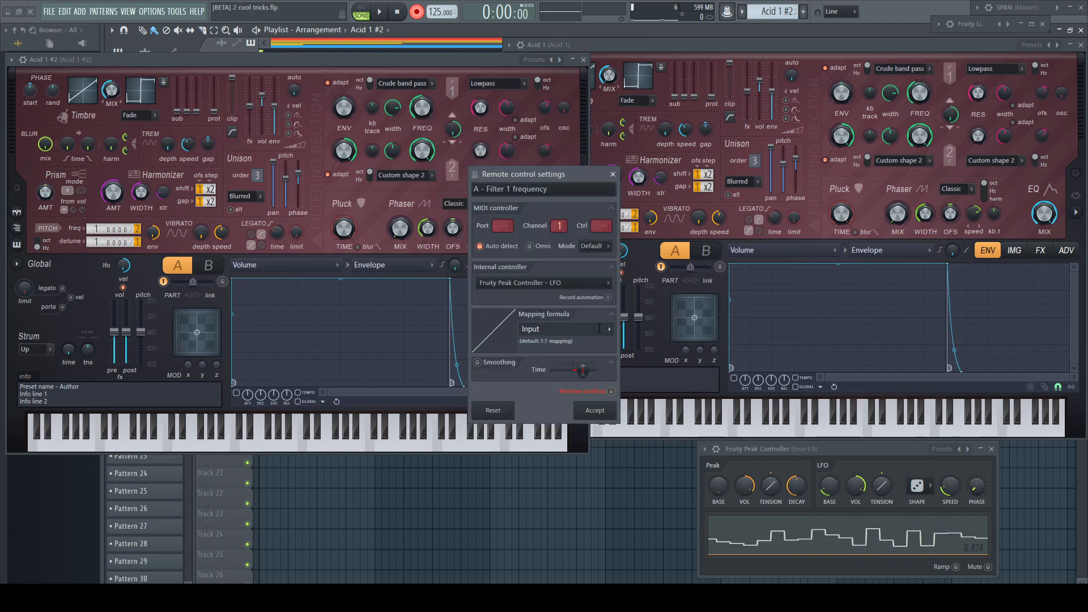
pyautogui.click(597, 412)
pyautogui.click(583, 60)
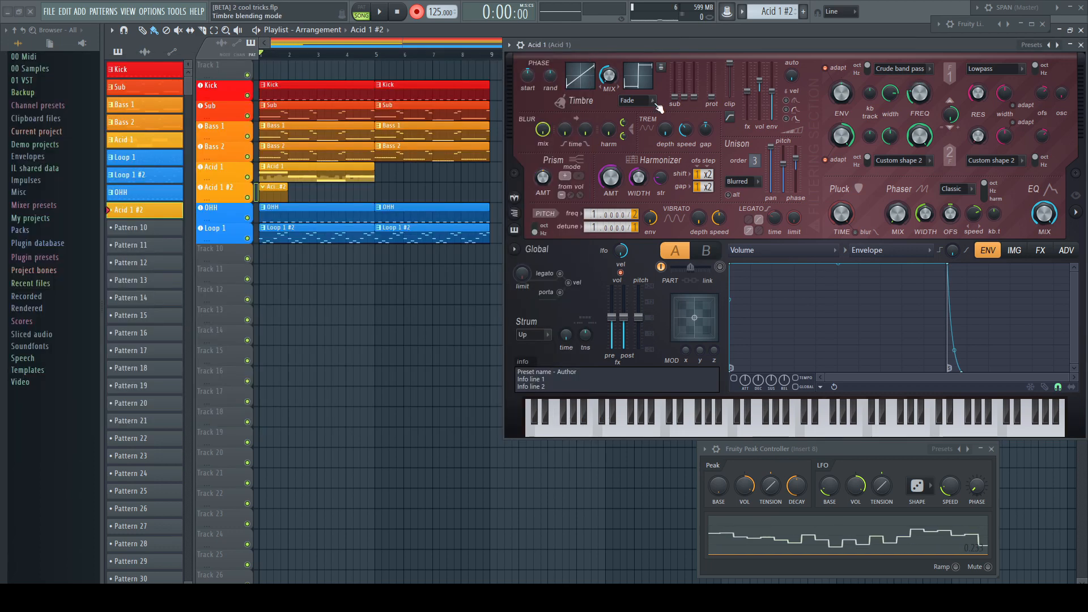
# Remove the Peak Controller LFO link from the original Acid 1's filter 1 frequency.
pyautogui.rightClick(921, 91)
pyautogui.click(952, 242)
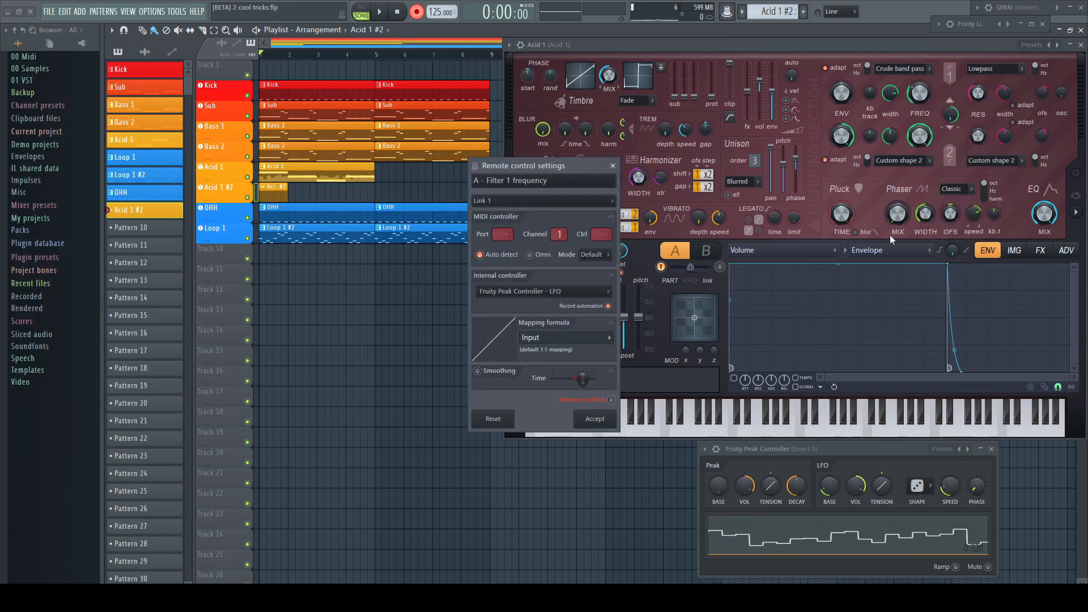
pyautogui.click(587, 290)
pyautogui.click(579, 303)
pyautogui.click(592, 419)
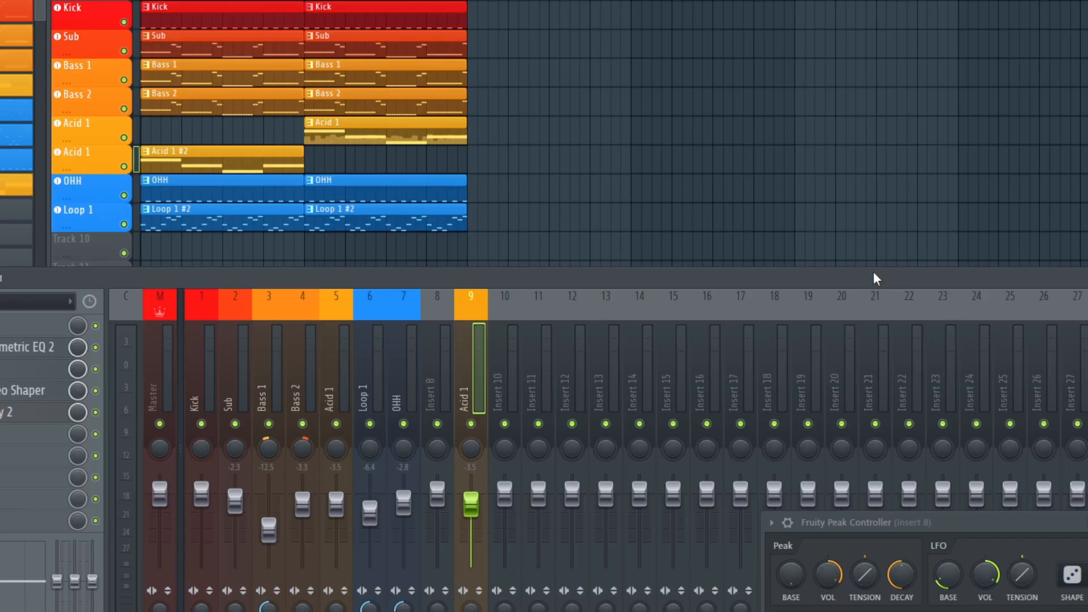
# Play the whole arrangement to compare the LFO-driven Acid 1 #2 clip with the recorded Acid 1 clip.
pyautogui.press('space')
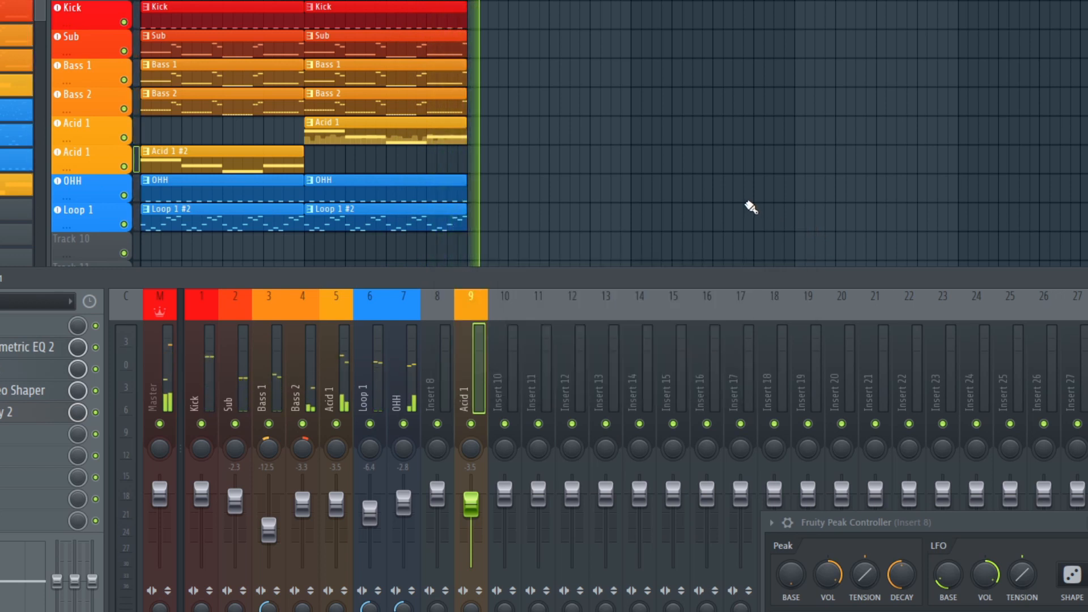
pyautogui.press('space')
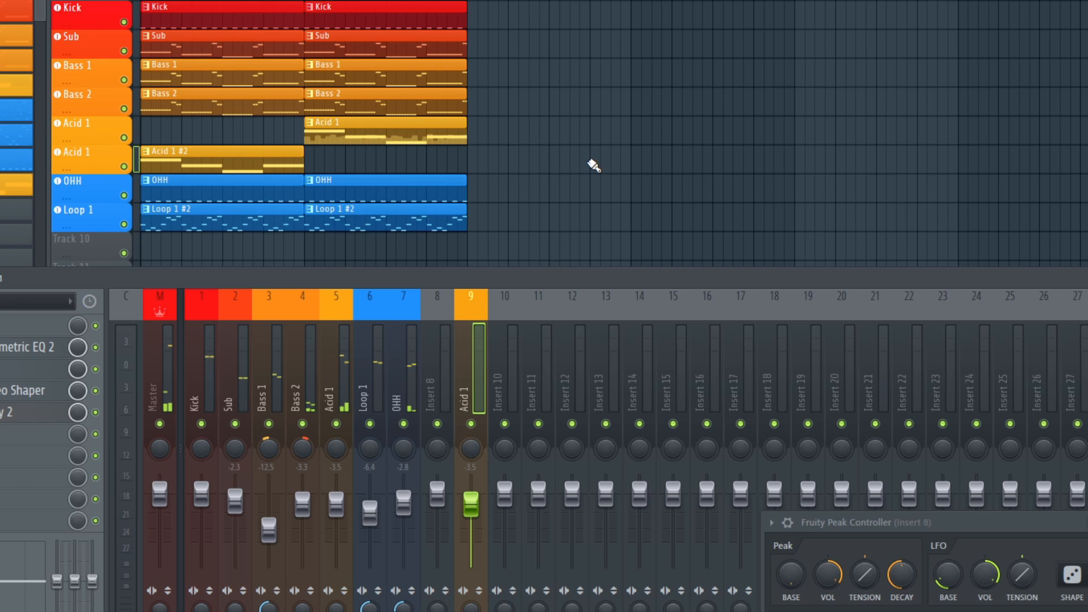
# Hide the mixer and audition the recorded Acid 1 clip on its own at bar 9 and at bar 13.
pyautogui.press('F9')
pyautogui.moveTo(393, 123); pyautogui.dragTo(557, 134)
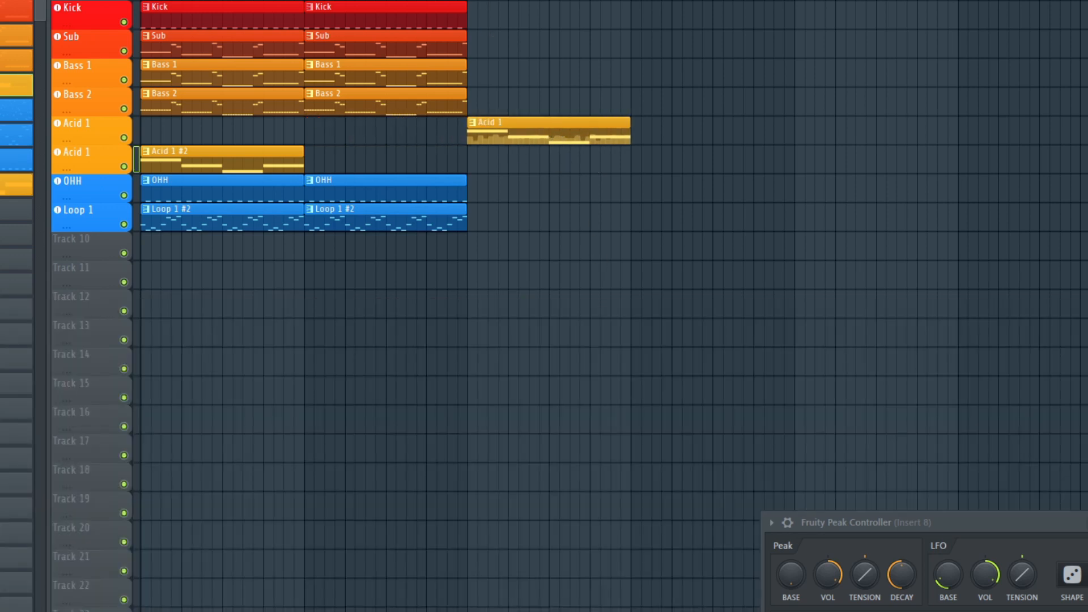
pyautogui.press('space')
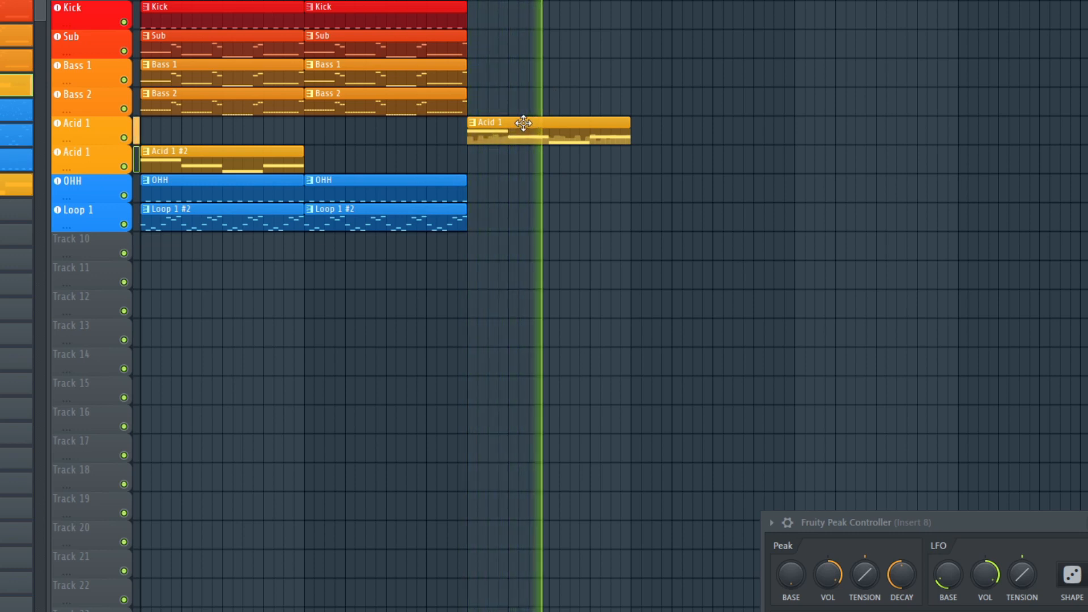
pyautogui.press('space')
pyautogui.moveTo(523, 123); pyautogui.dragTo(688, 123)
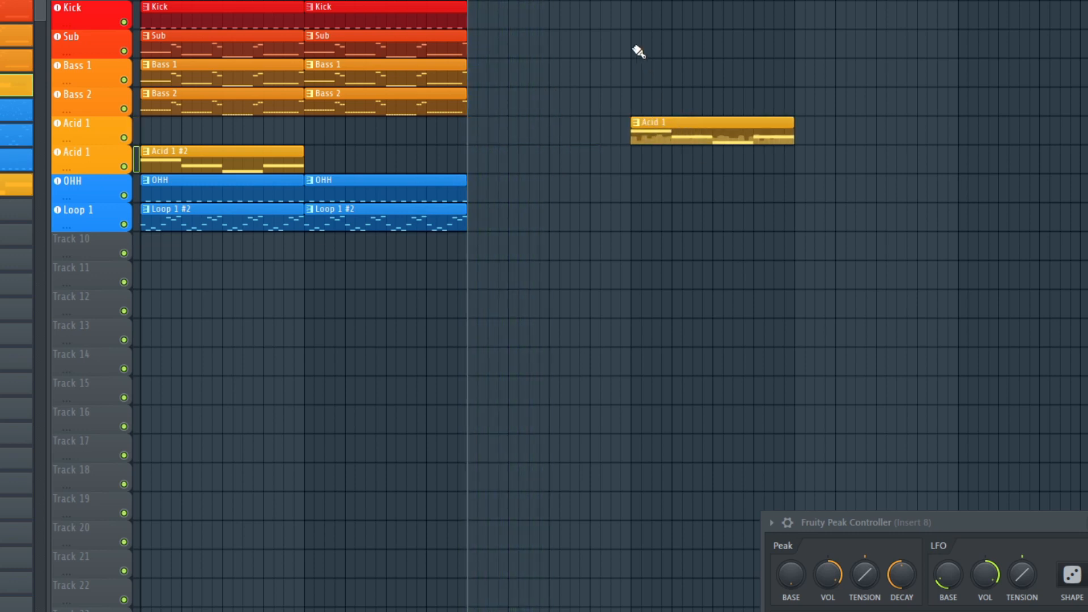
pyautogui.press('space')
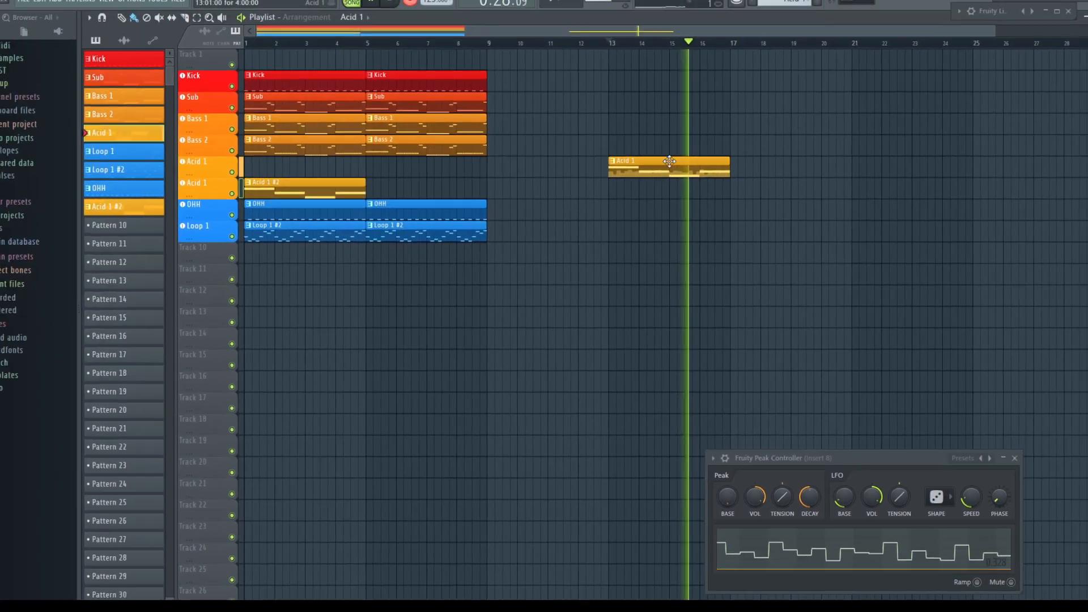
pyautogui.press('space')
# Raise Acid 1's filter 1 frequency event at bar 4, and convert the events into an automation clip placed on the track below.
pyautogui.doubleClick(663, 166)
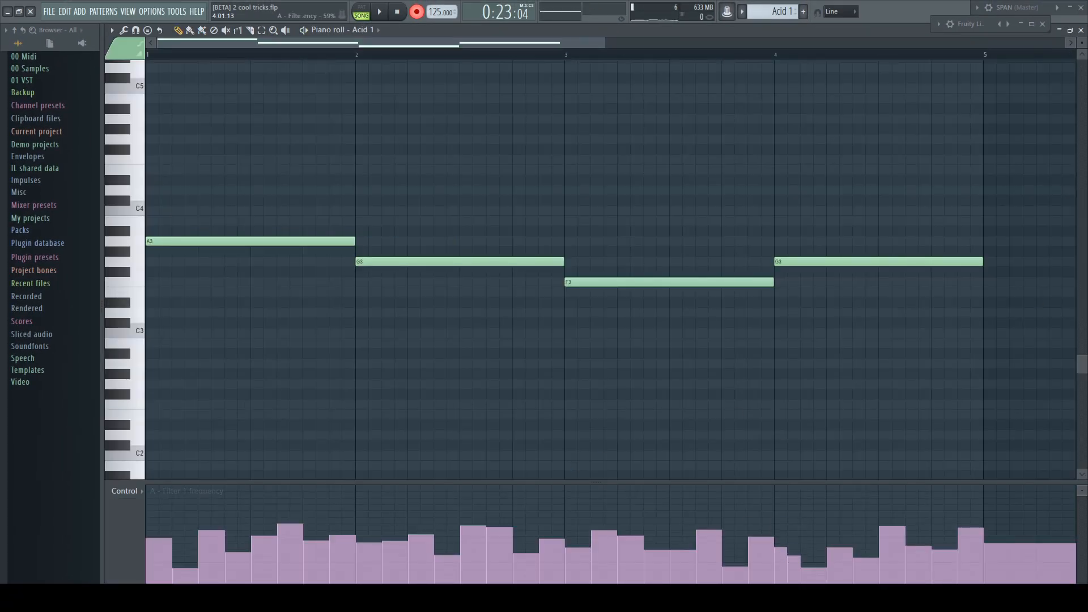
pyautogui.click(782, 521)
pyautogui.click(112, 30)
pyautogui.moveTo(170, 55)
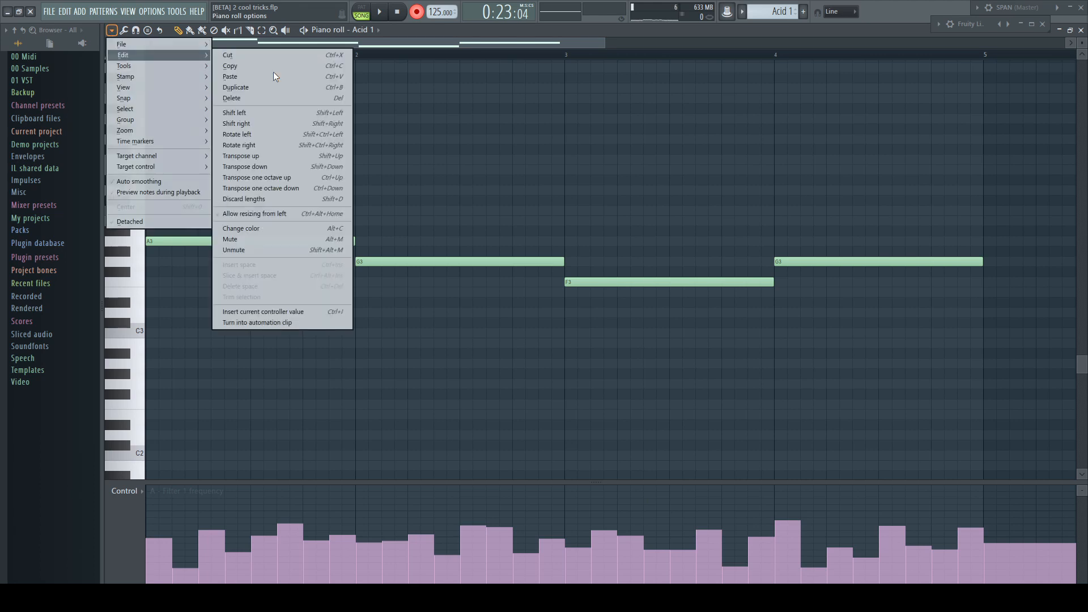
pyautogui.click(288, 325)
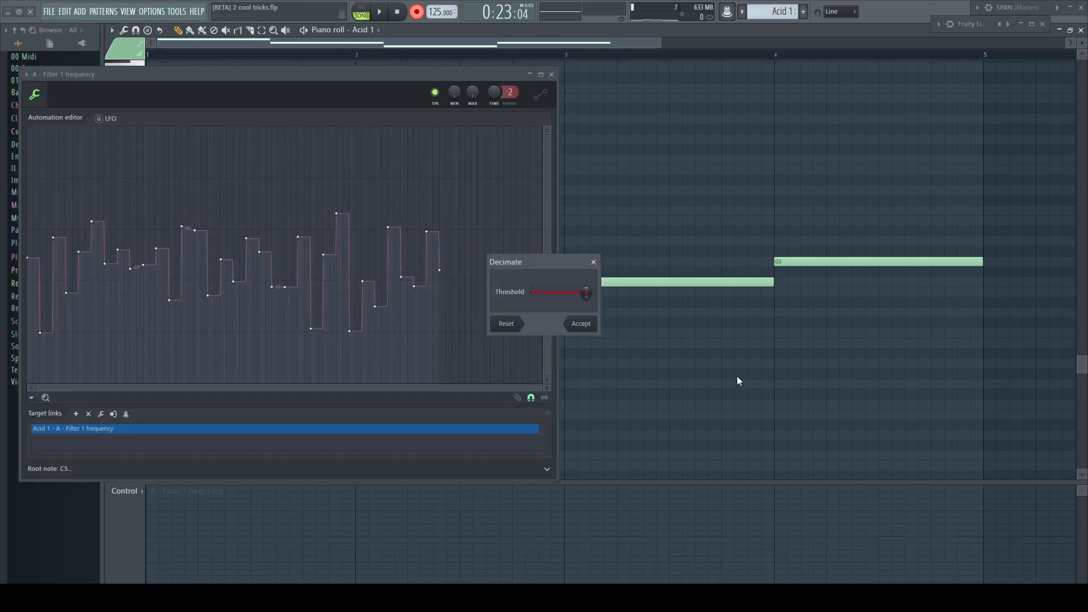
pyautogui.click(581, 324)
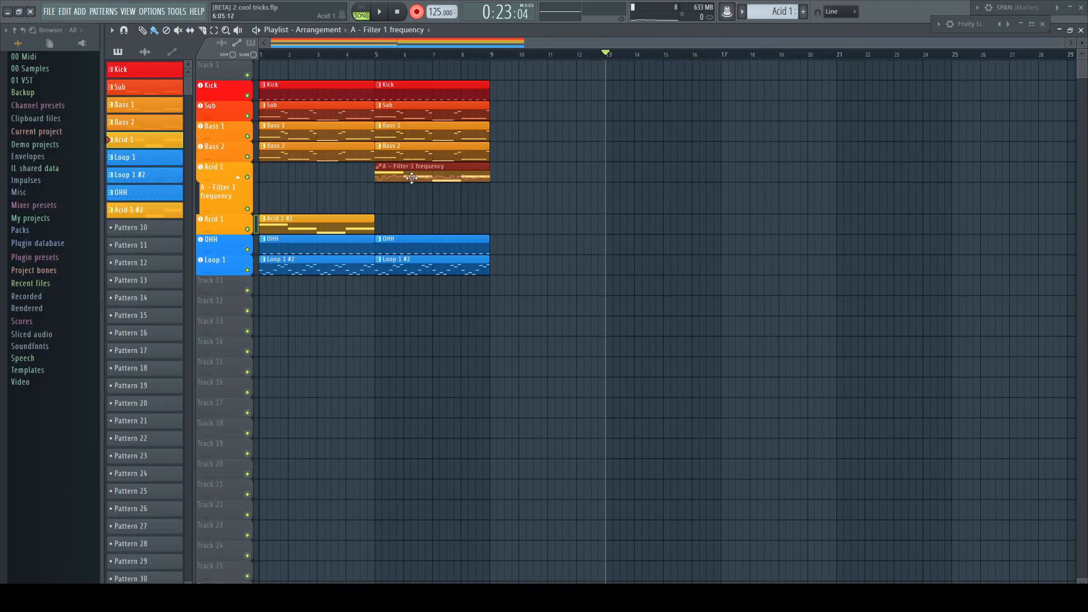
pyautogui.moveTo(411, 178); pyautogui.dragTo(418, 206)
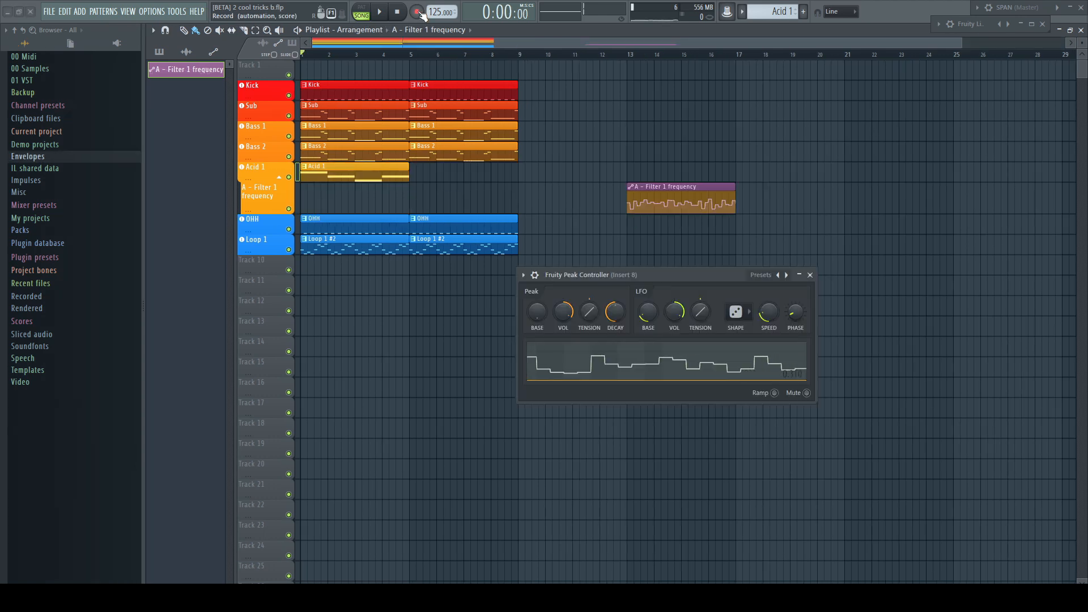
# Record notes and automation over the first four bars to capture a new random filter pass in Acid 1.
pyautogui.click(417, 11)
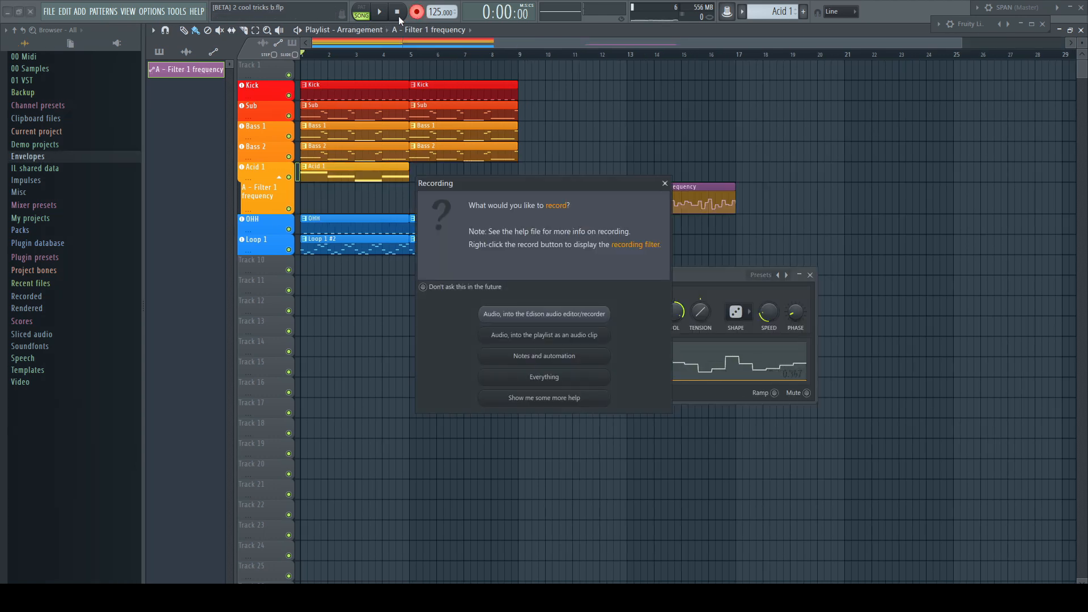
pyautogui.click(540, 356)
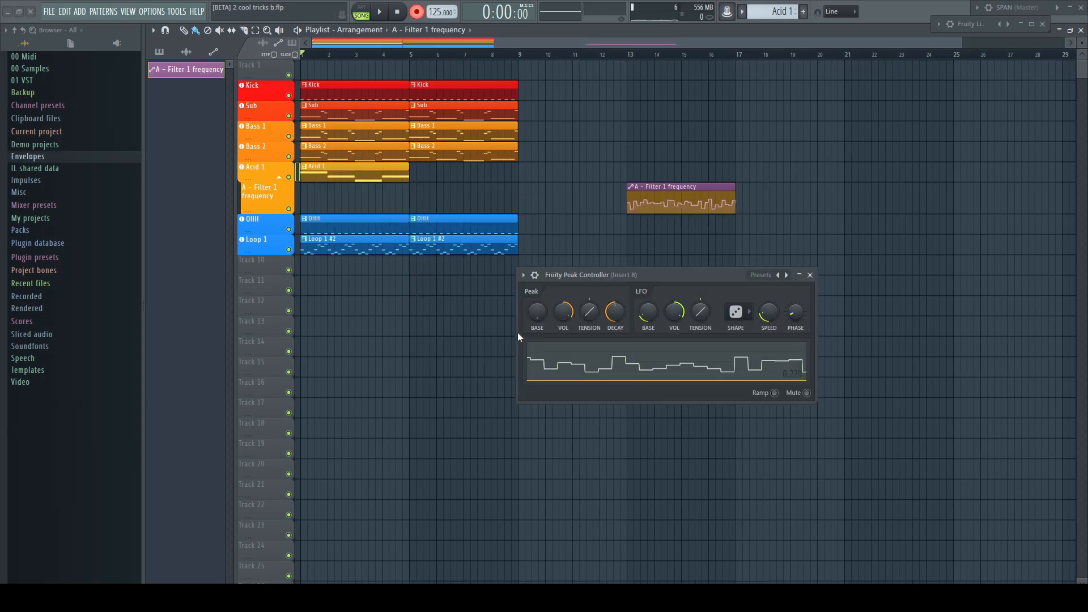
pyautogui.click(383, 14)
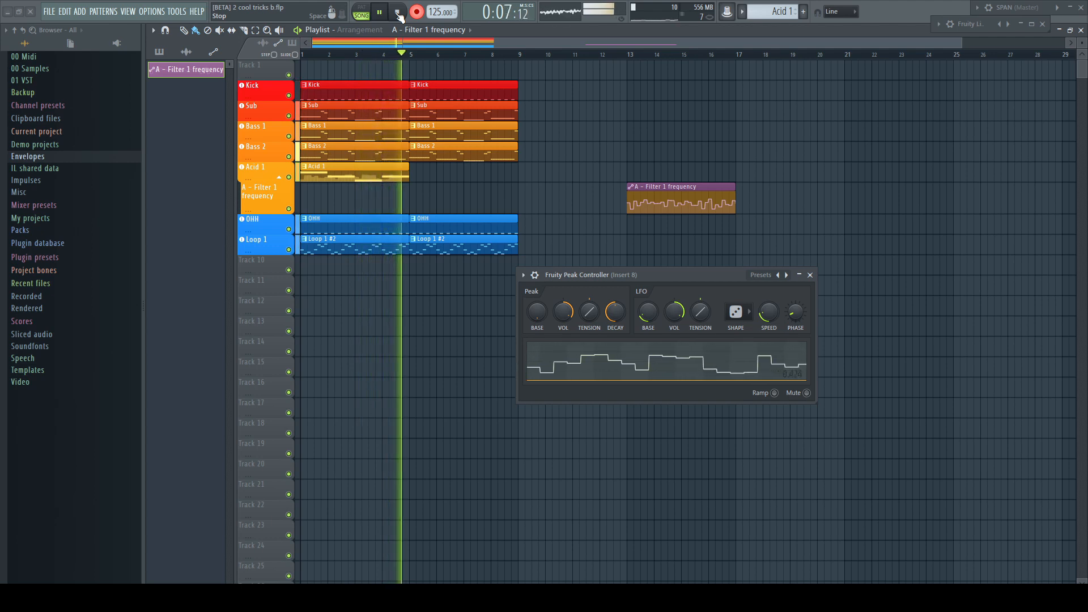
pyautogui.click(398, 13)
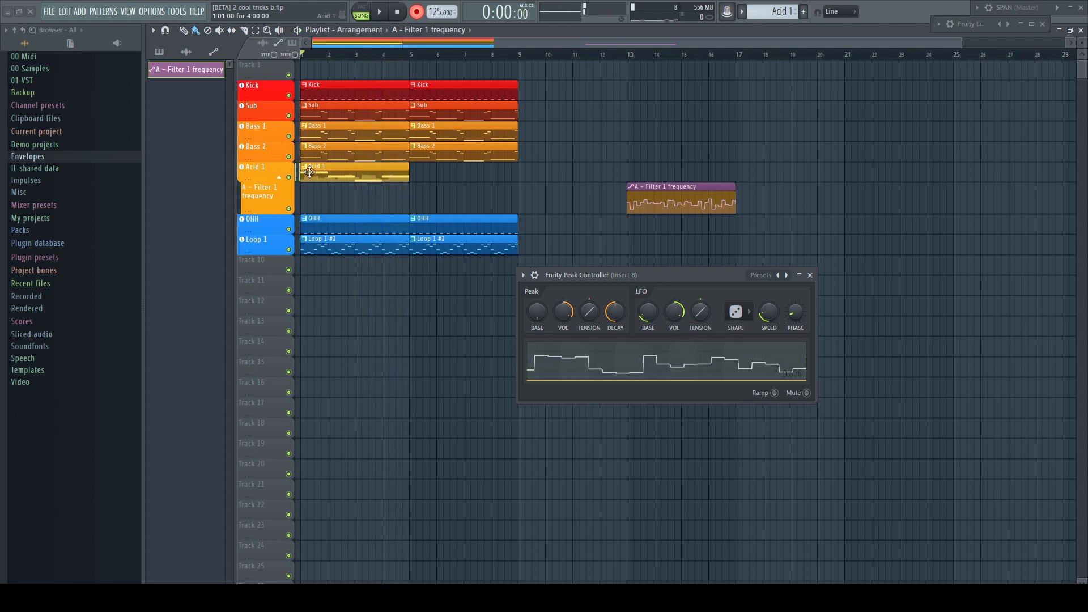
# Open the Acid 1 pattern in the piano roll and show its Filter 1 frequency events.
pyautogui.click(167, 52)
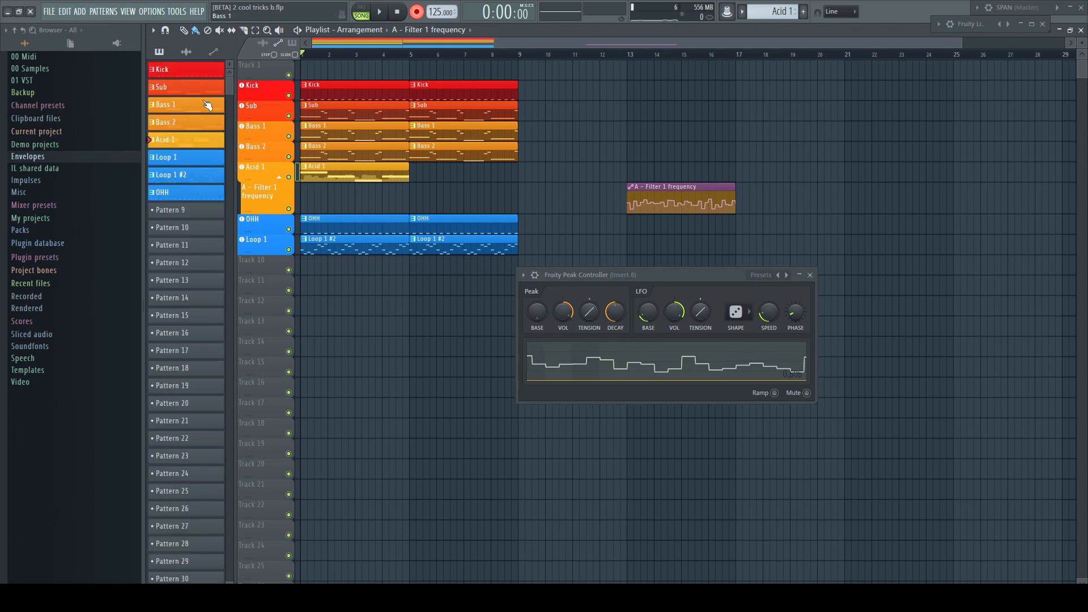
pyautogui.doubleClick(191, 143)
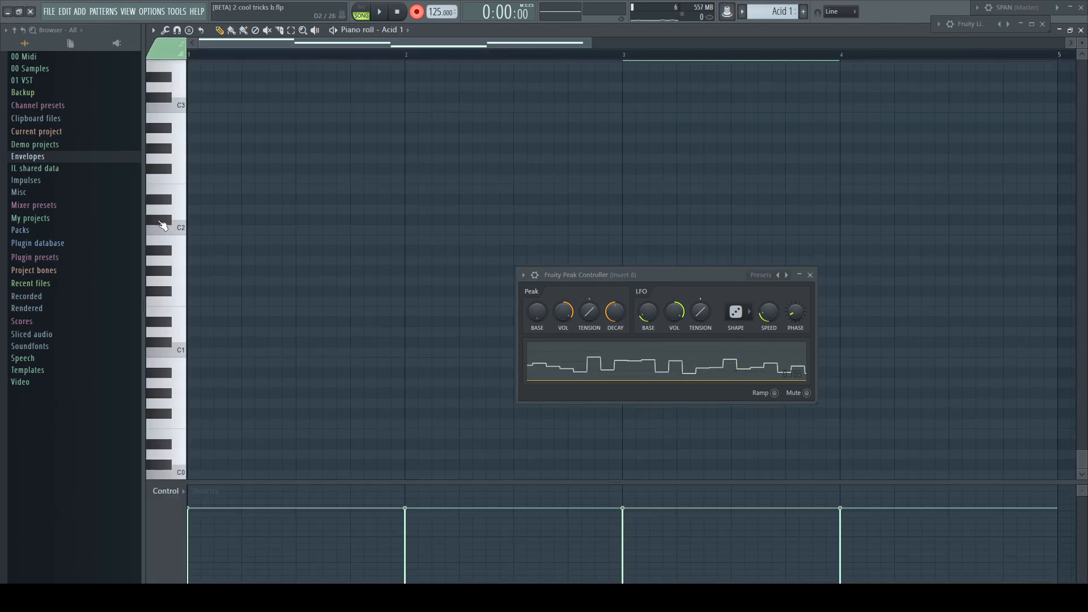
pyautogui.click(184, 492)
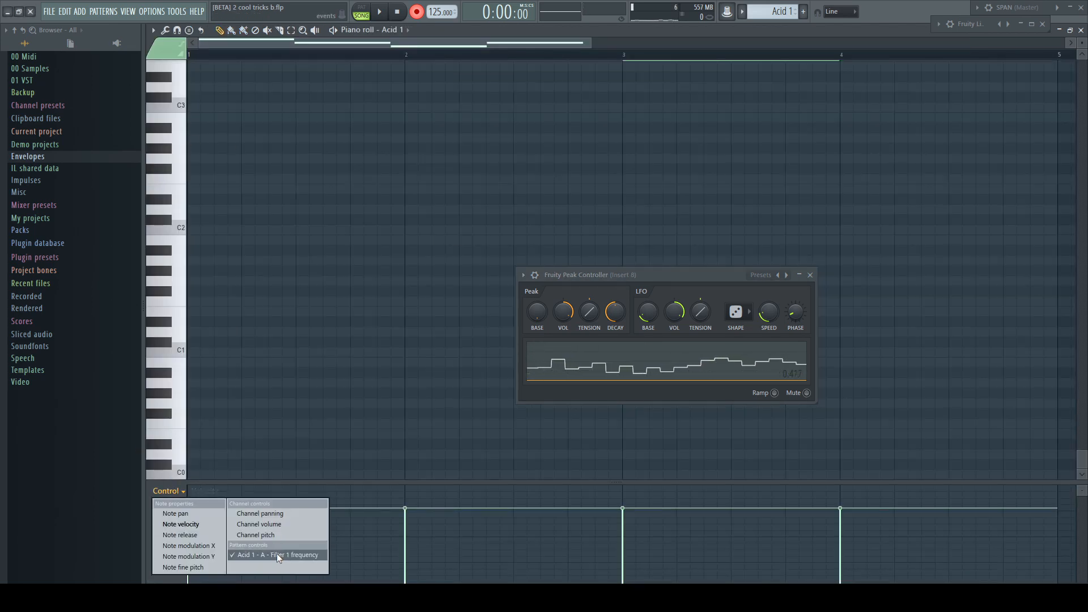
pyautogui.click(277, 556)
# Turn the new filter events into an automation clip, accepting the decimation, and place it at bar 9 ahead of the existing filter clip.
pyautogui.click(153, 30)
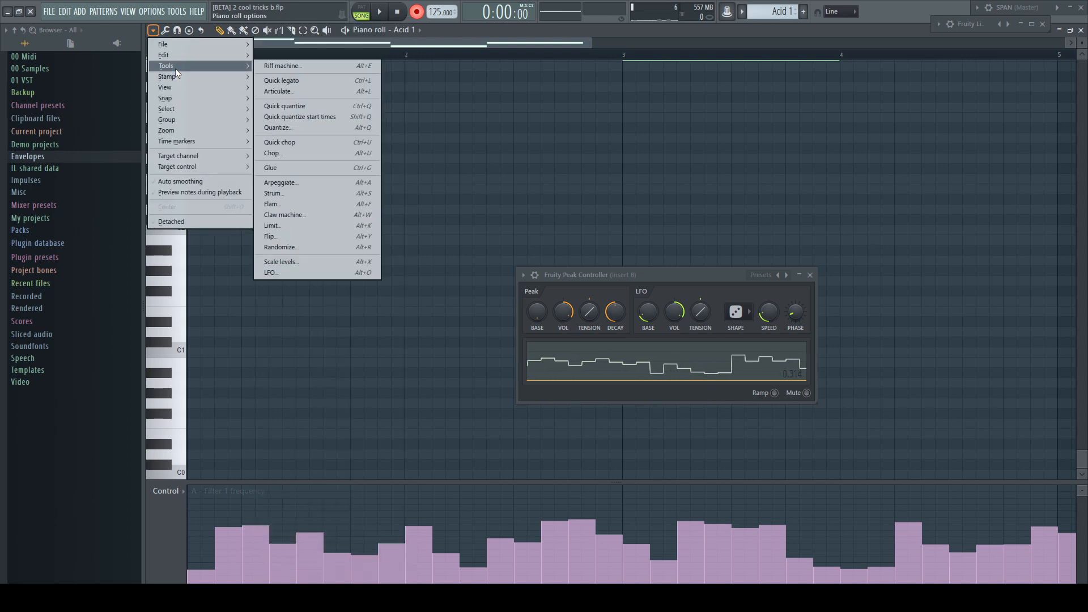
pyautogui.moveTo(176, 59)
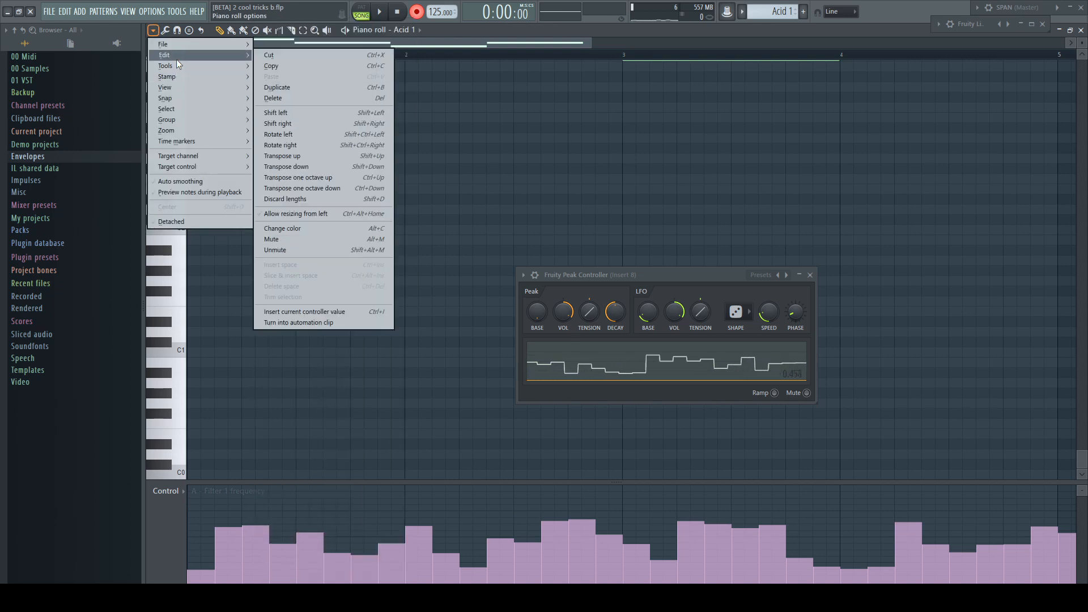
pyautogui.click(310, 323)
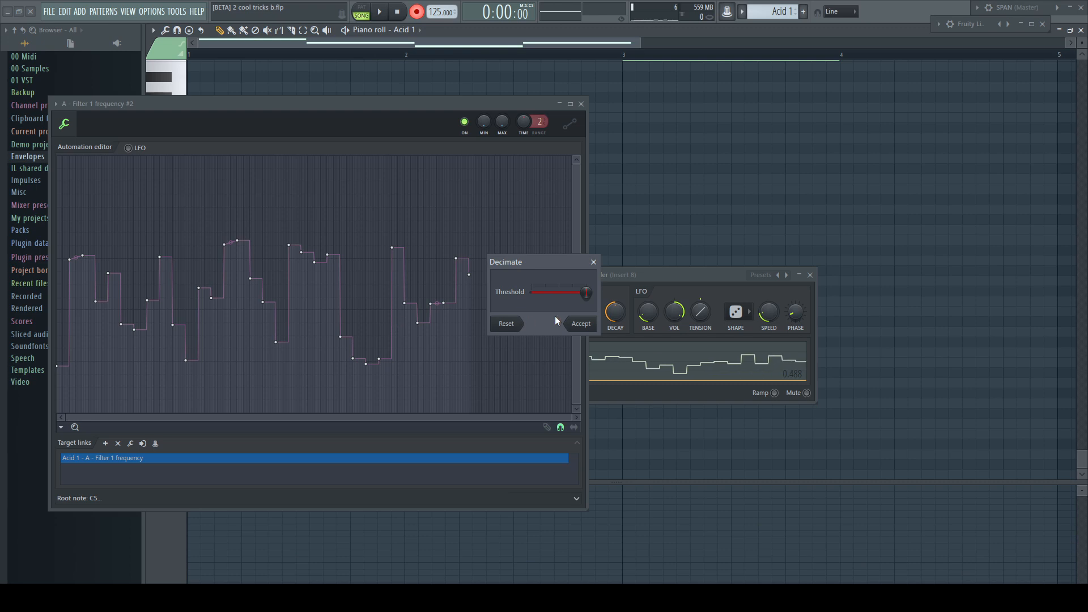
pyautogui.click(579, 323)
pyautogui.click(581, 104)
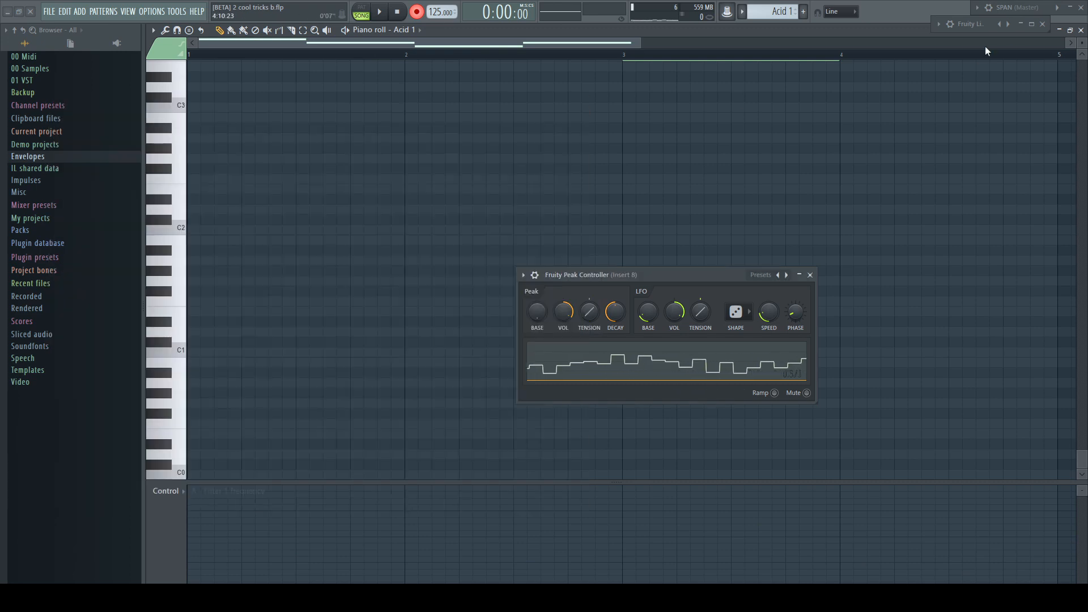
pyautogui.click(1081, 30)
pyautogui.moveTo(351, 170); pyautogui.dragTo(573, 221)
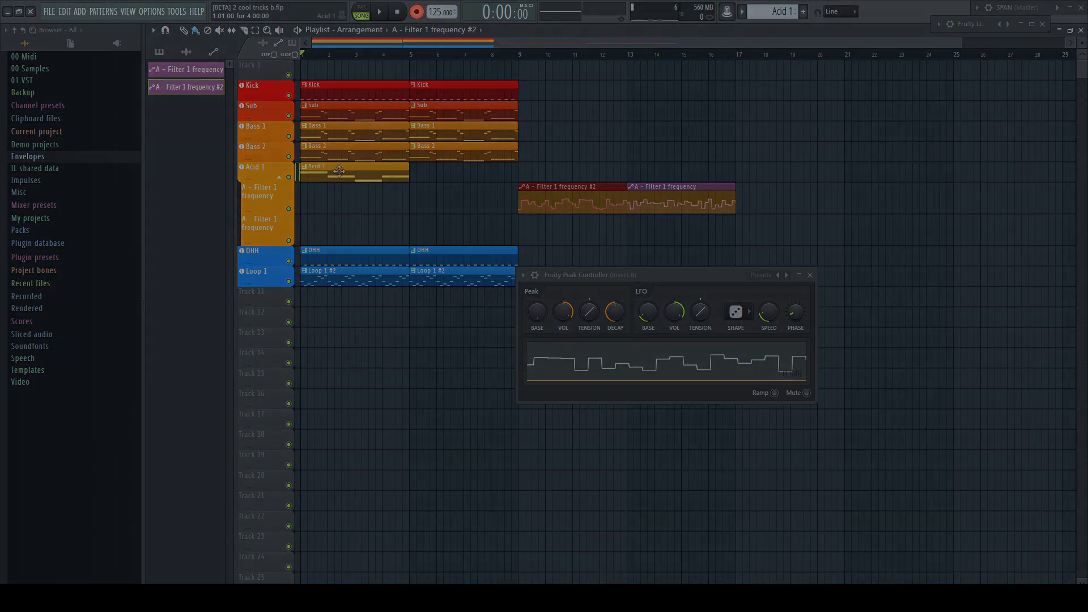